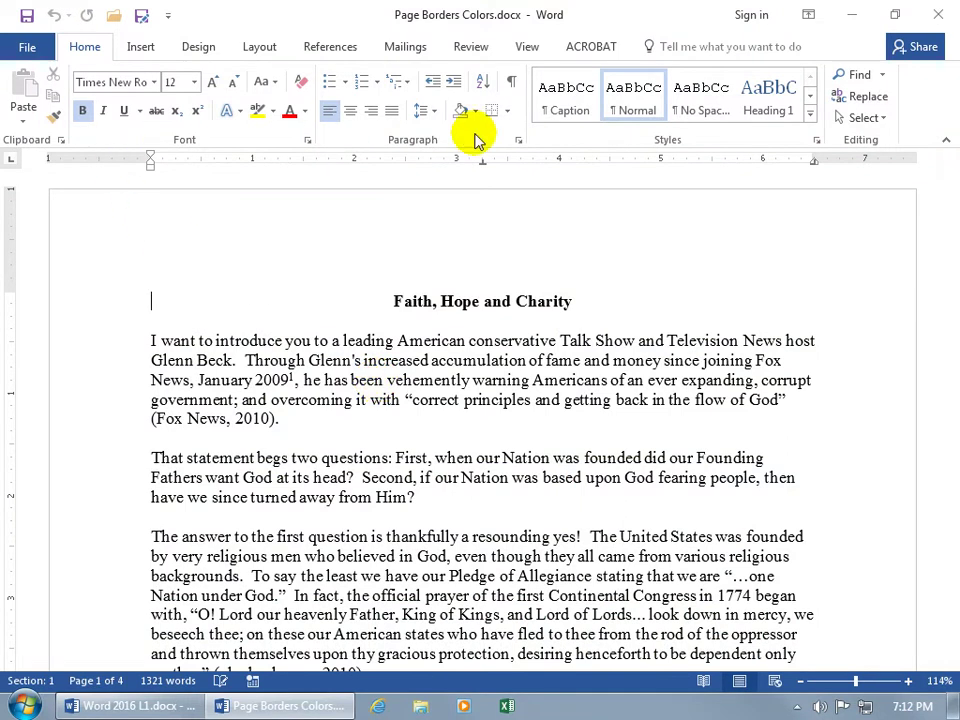
click(507, 111)
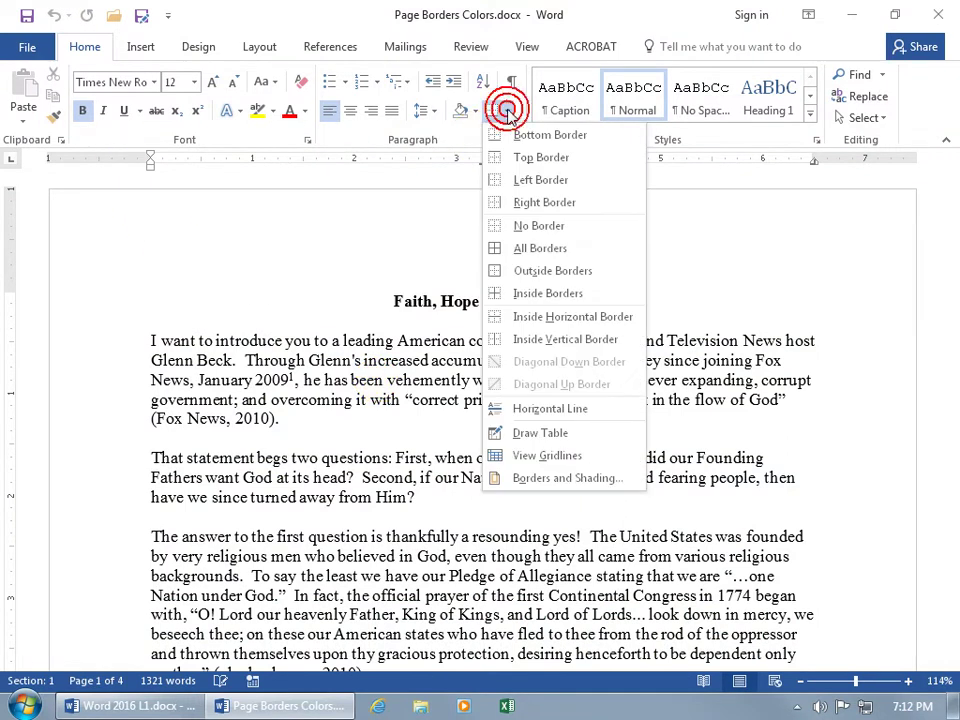
click(557, 478)
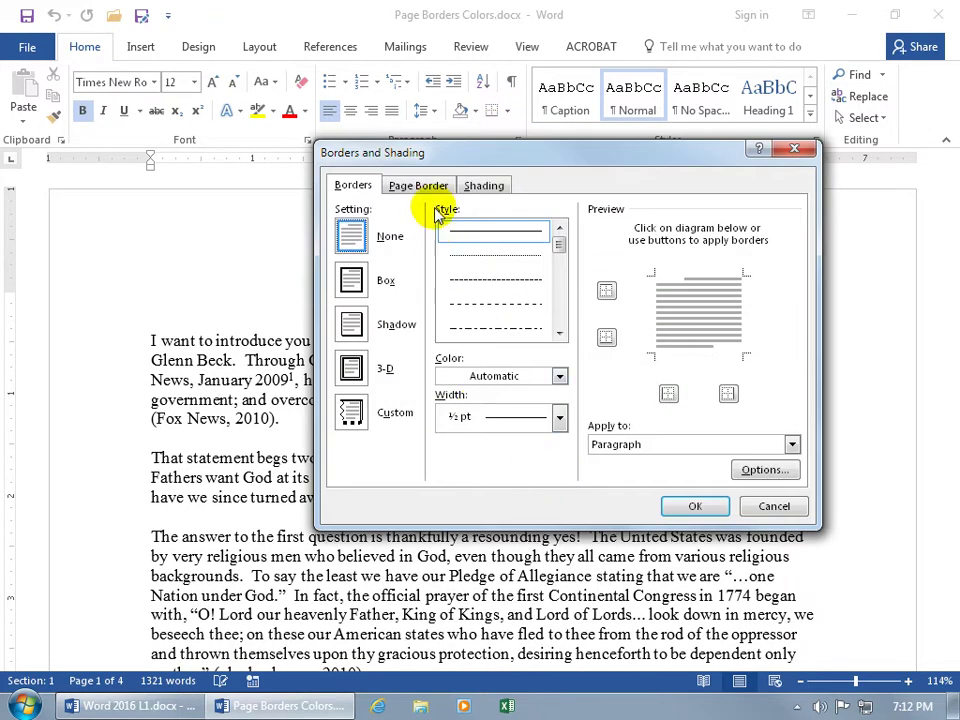
click(430, 187)
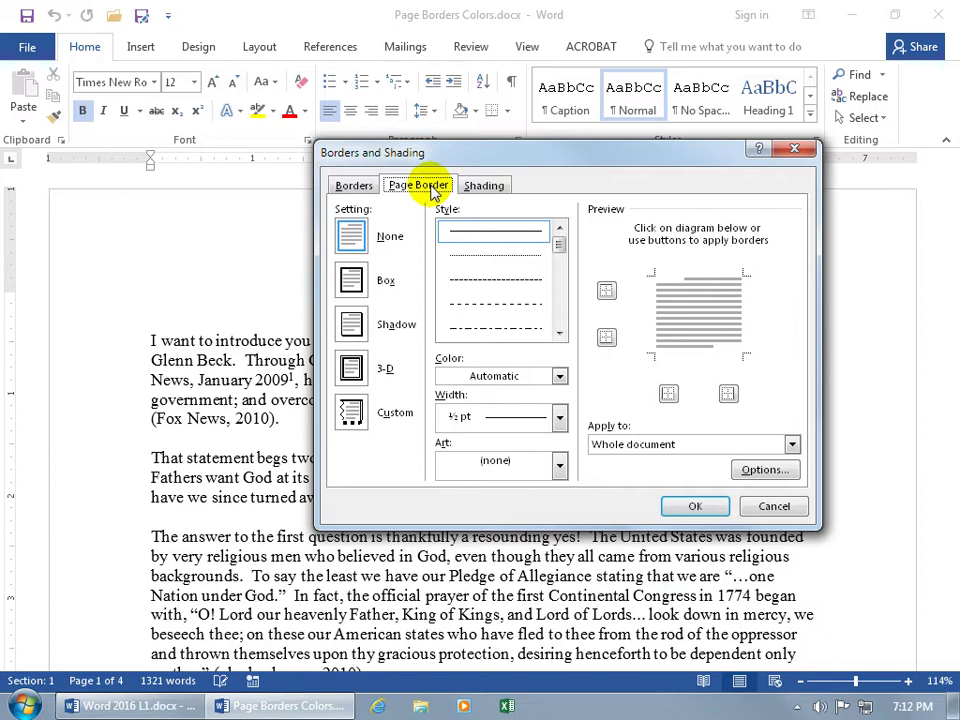
click(795, 149)
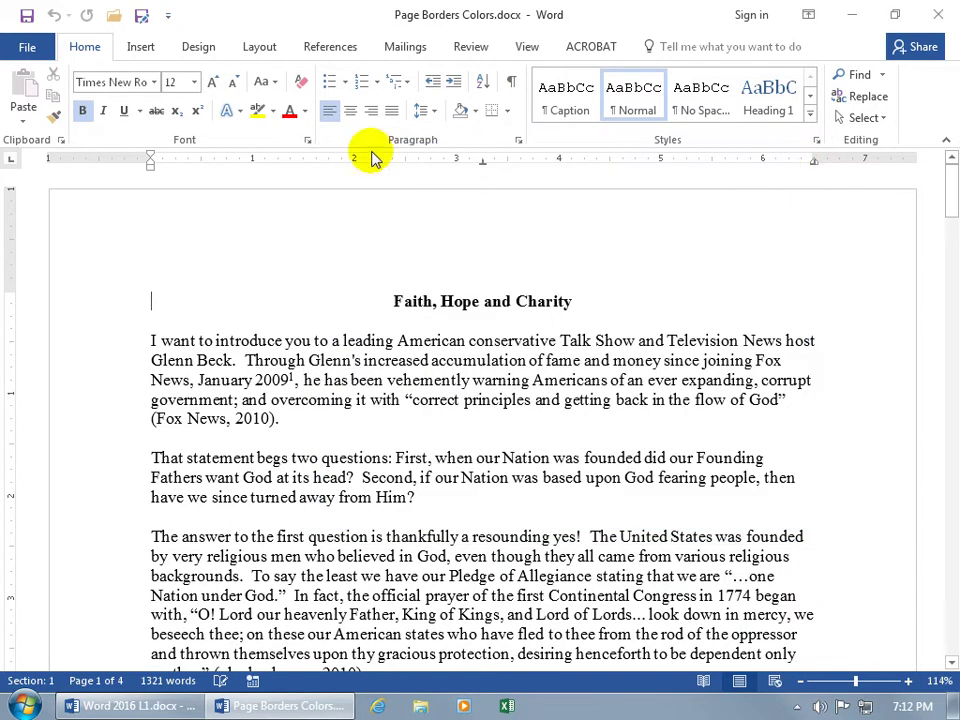
Choose a dashed line style for the whole document's page border and toggle its individual edges off and on.
click(206, 47)
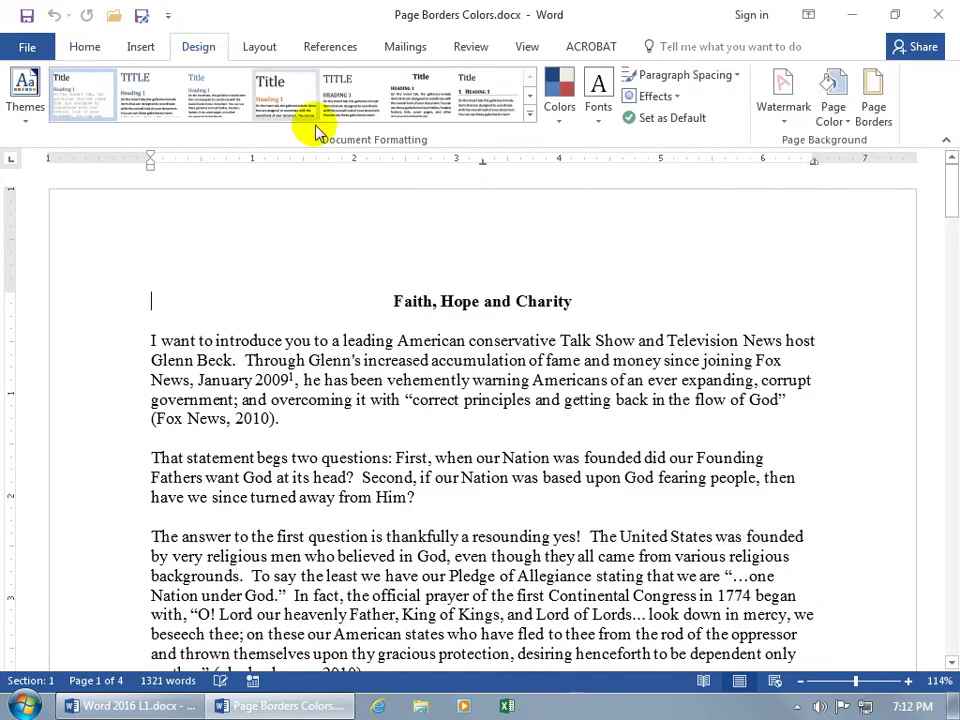
click(872, 121)
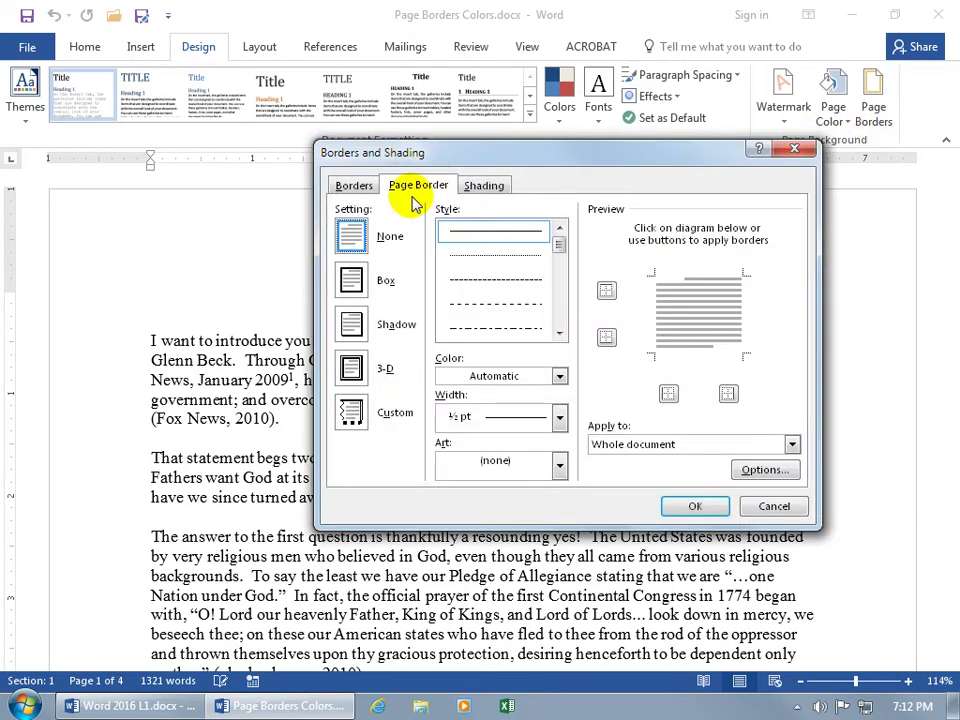
click(486, 280)
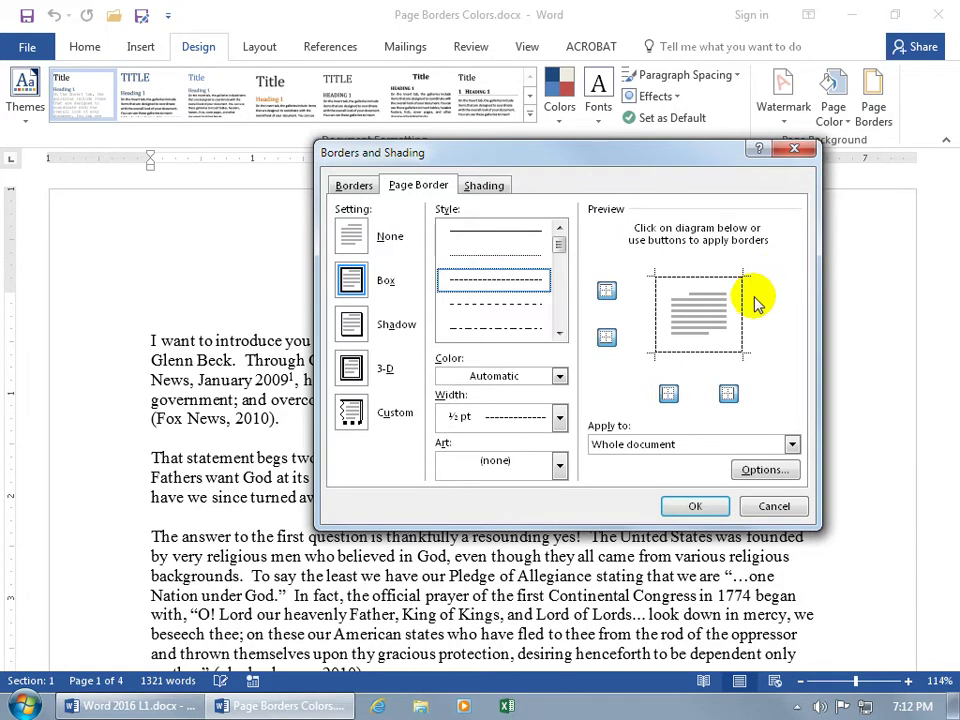
click(708, 357)
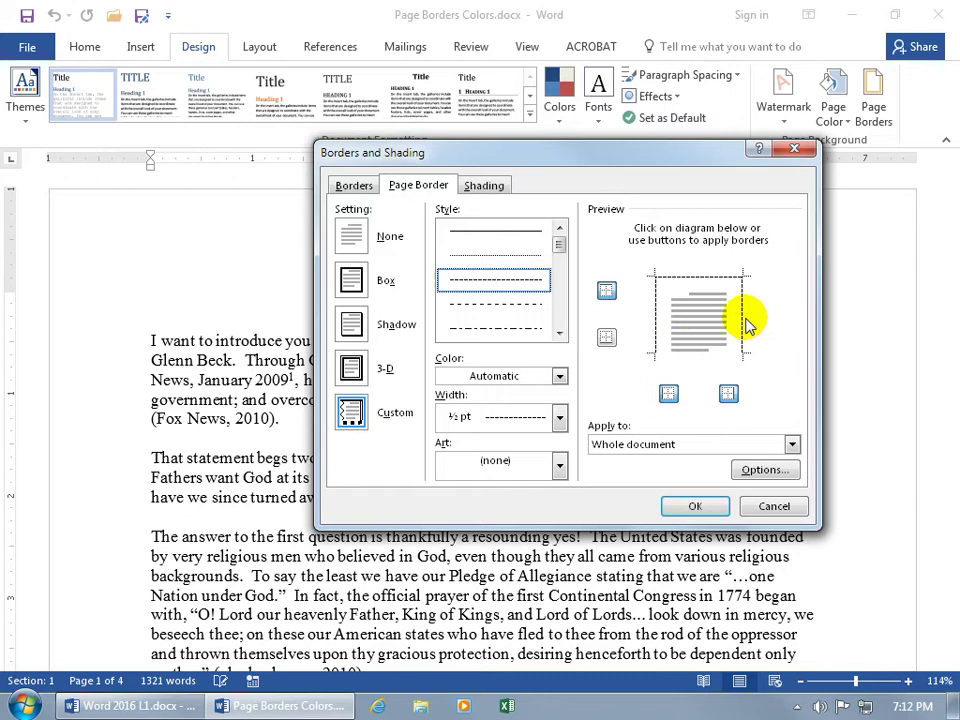
click(608, 339)
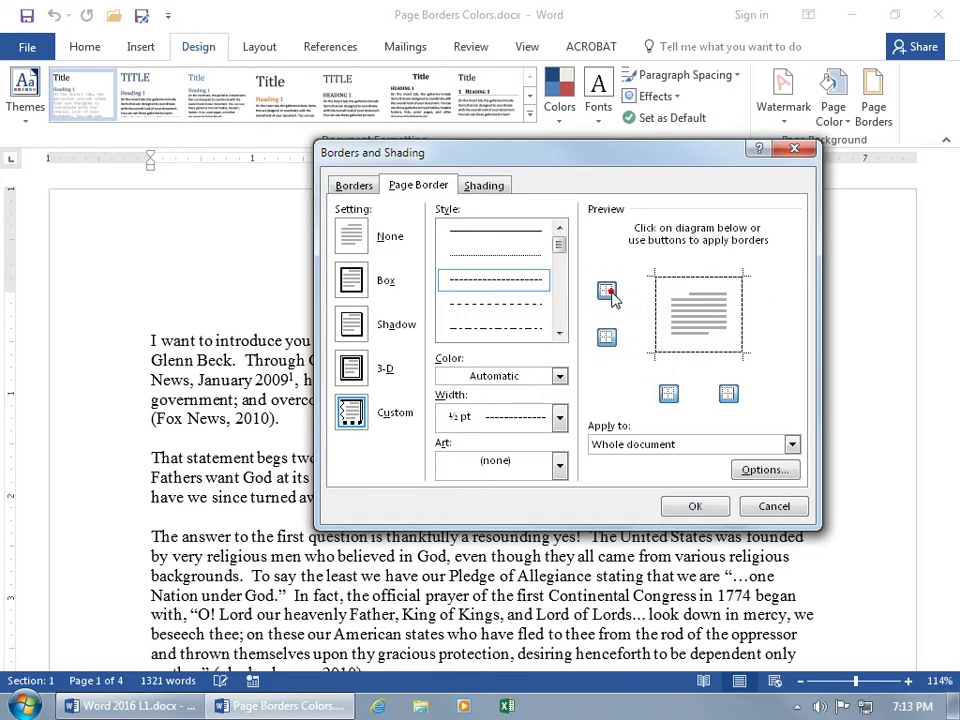
click(729, 393)
Give the left and right edges of the page border a solid red line 3 pt wide.
click(560, 377)
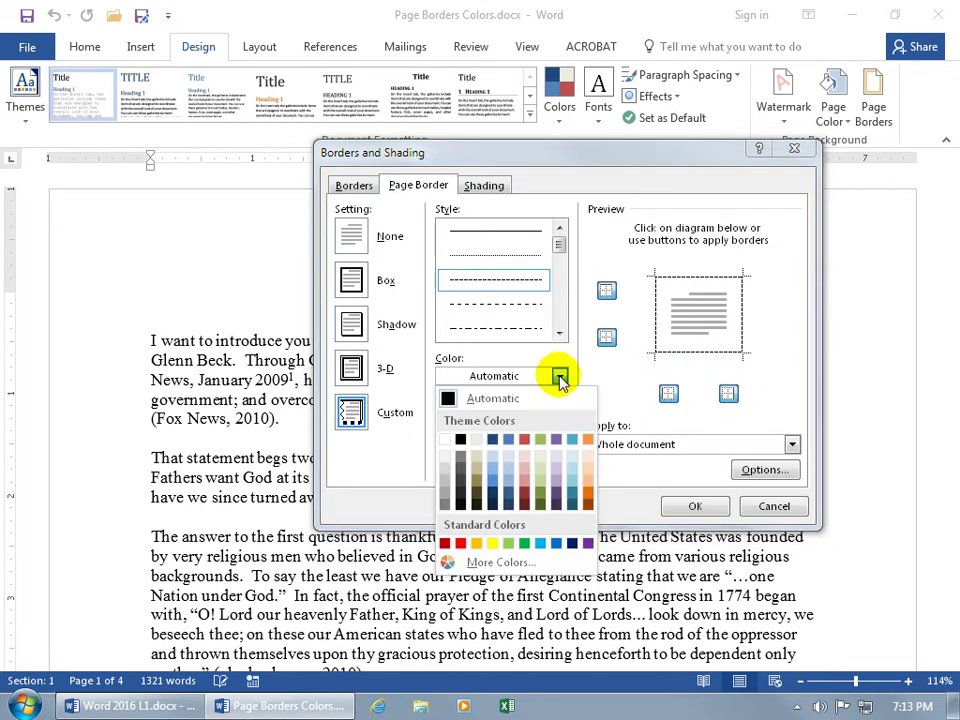
click(460, 543)
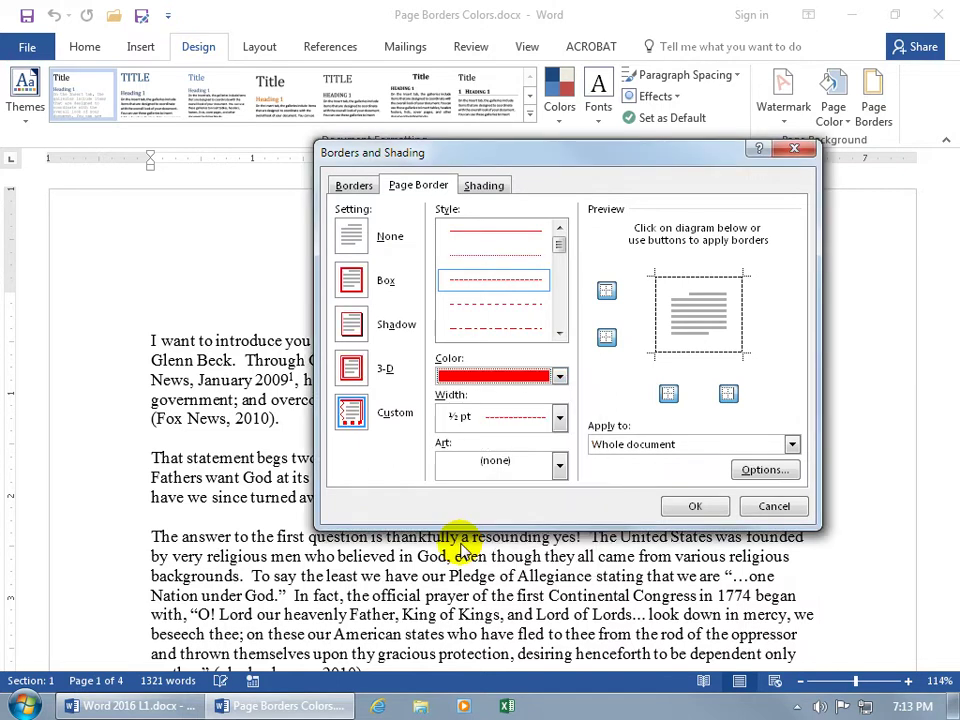
click(490, 233)
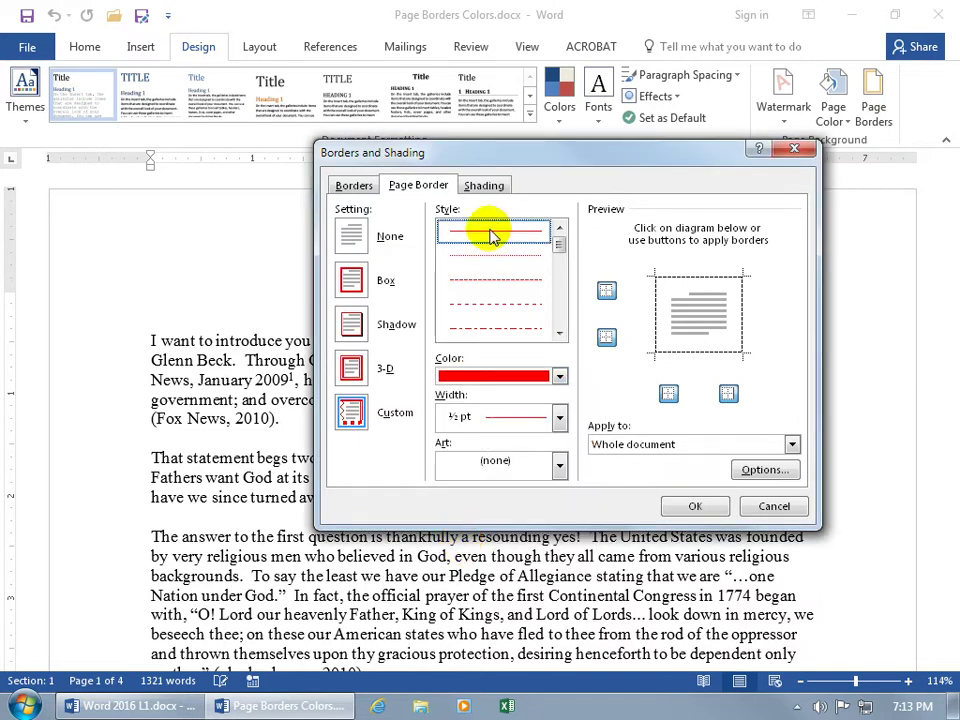
click(559, 417)
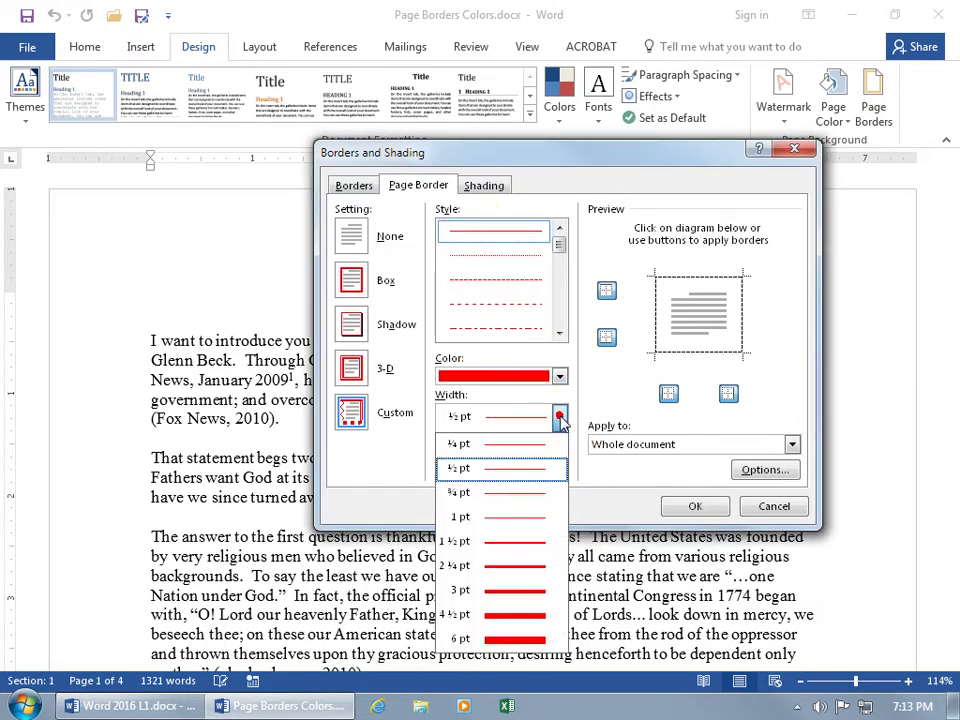
click(502, 584)
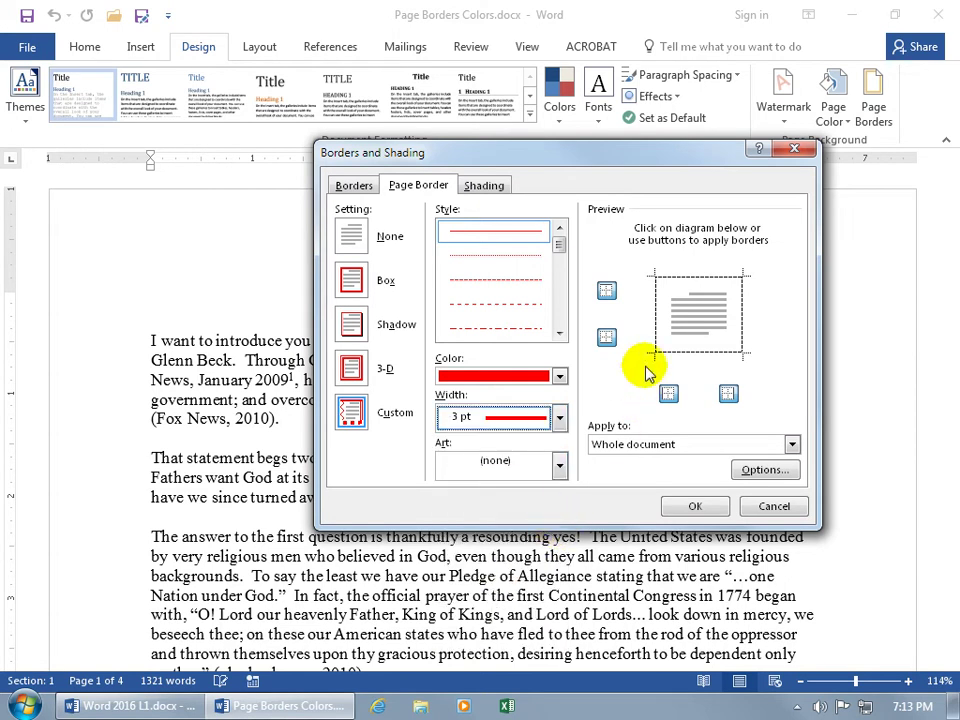
click(657, 328)
click(744, 330)
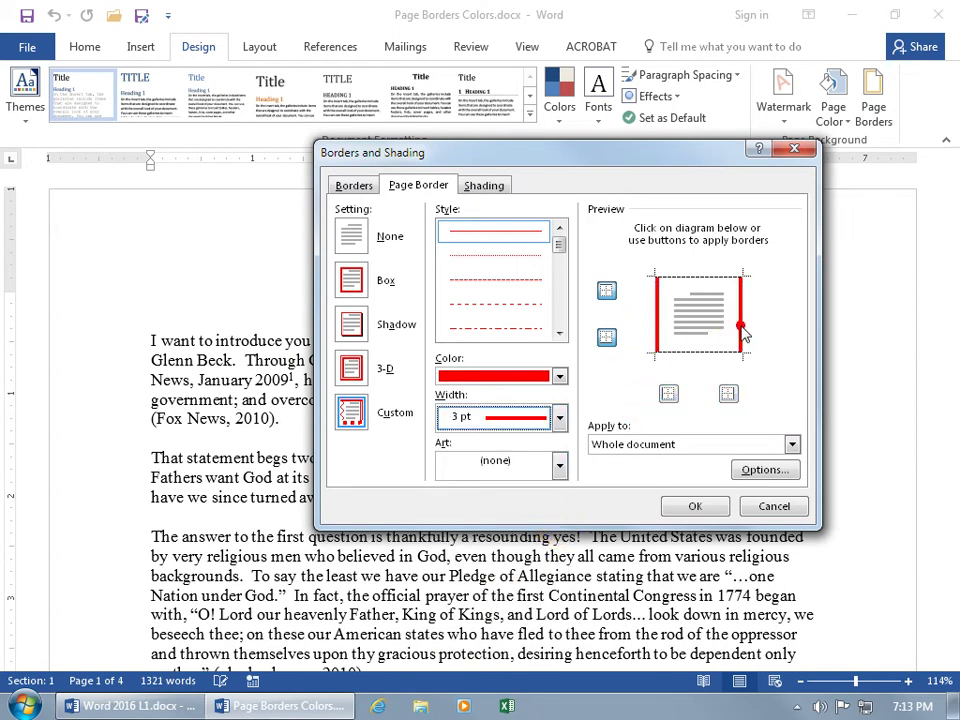
Make the page border's top and bottom edges solid green at 3 pt and apply the border to the whole document.
click(559, 376)
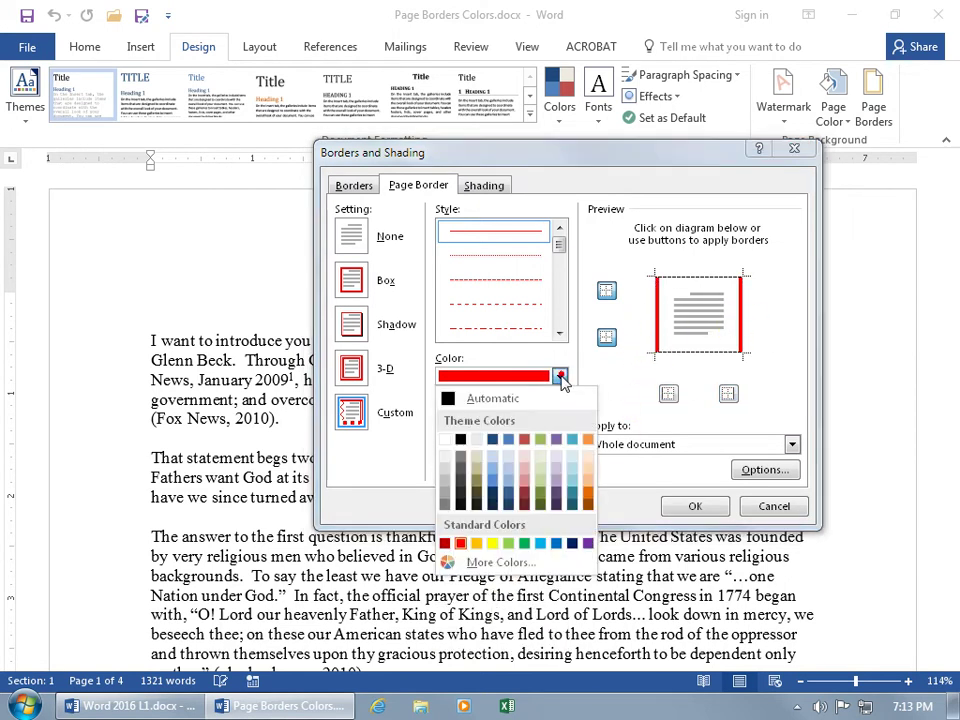
click(523, 543)
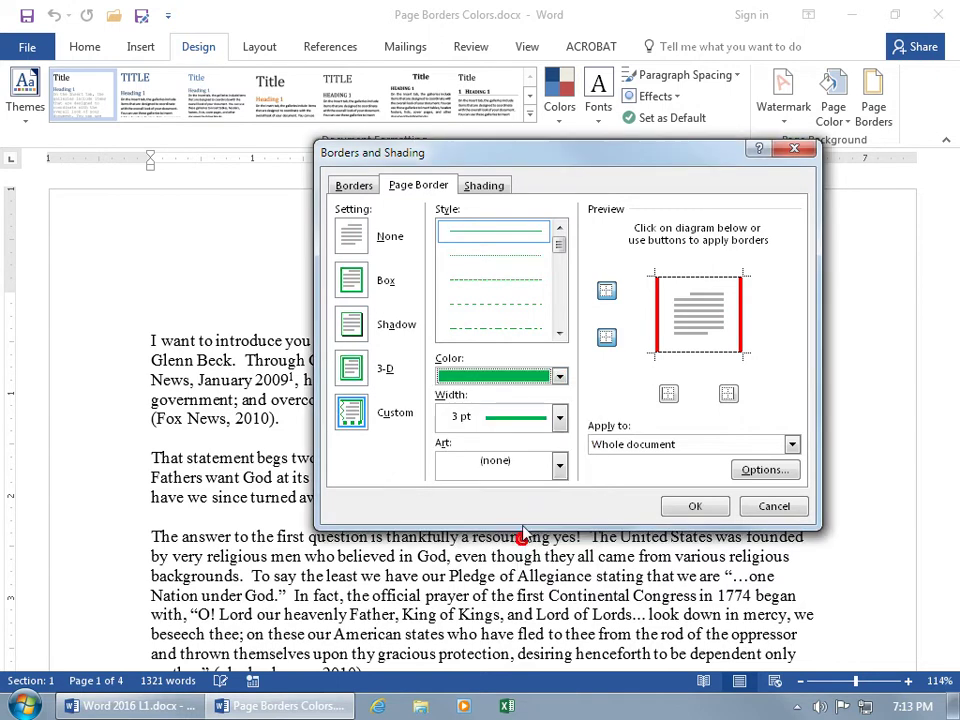
click(705, 279)
click(700, 350)
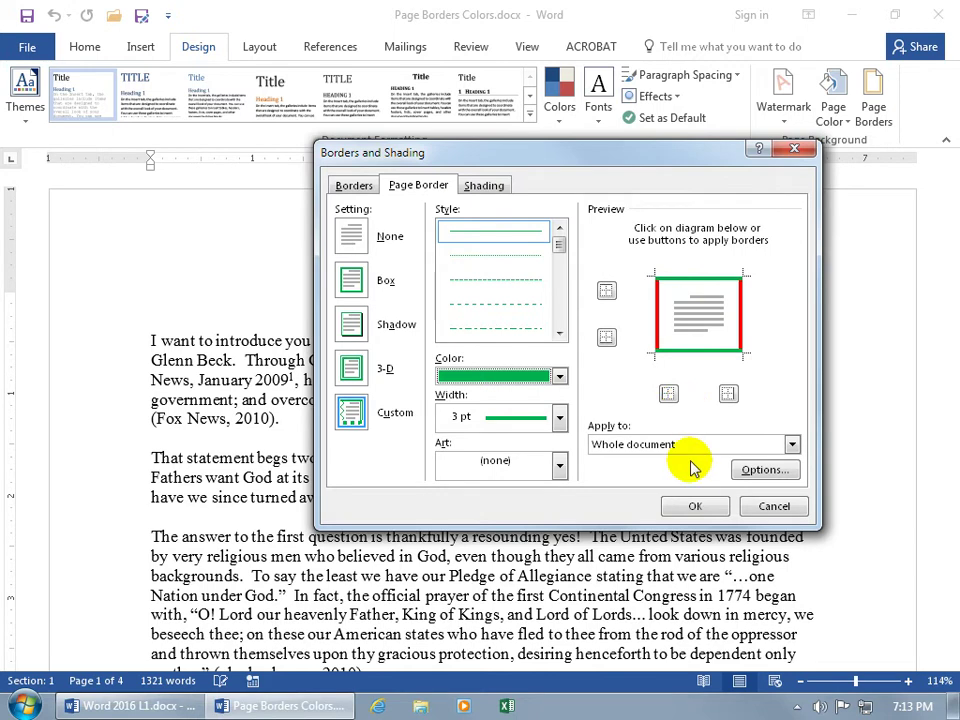
click(703, 506)
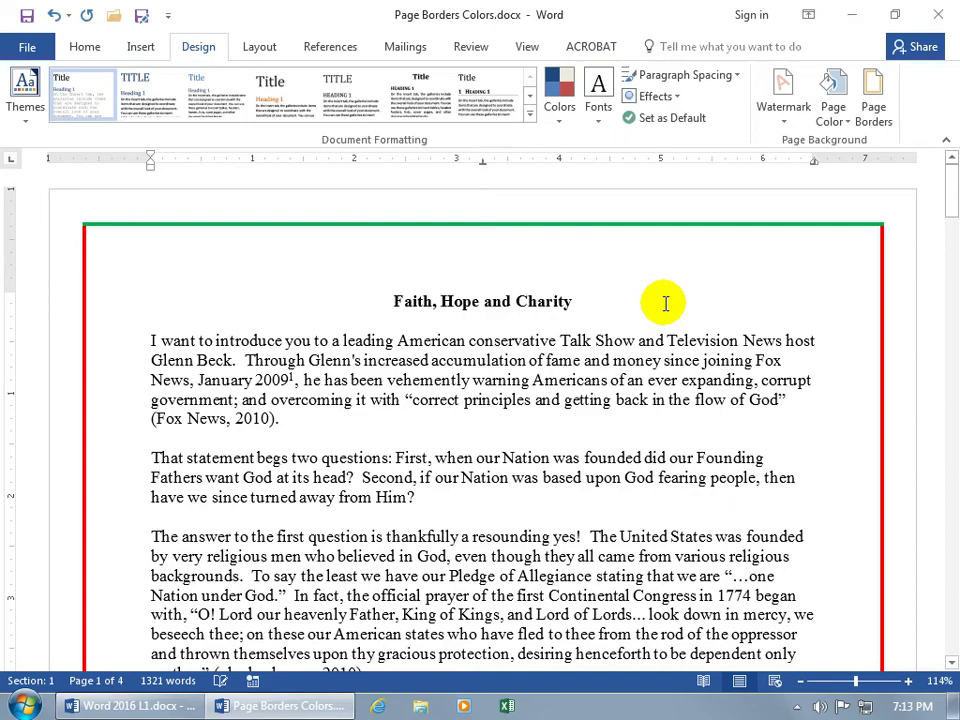
Set the page border's margin options to measure from Edge of page.
click(951, 190)
drag(951, 190, 947, 158)
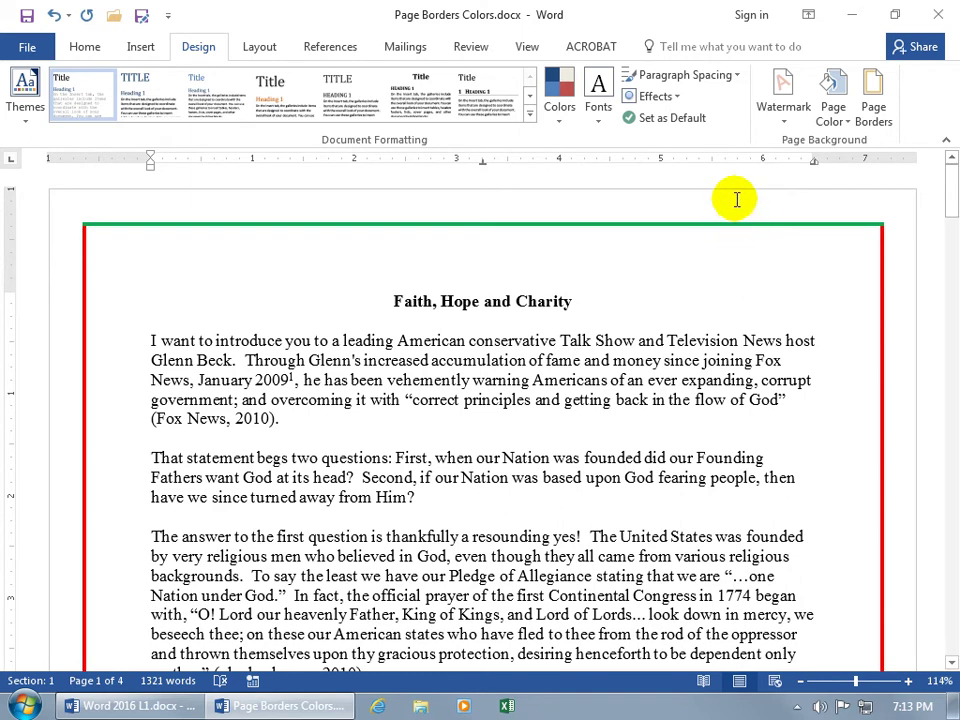
click(873, 100)
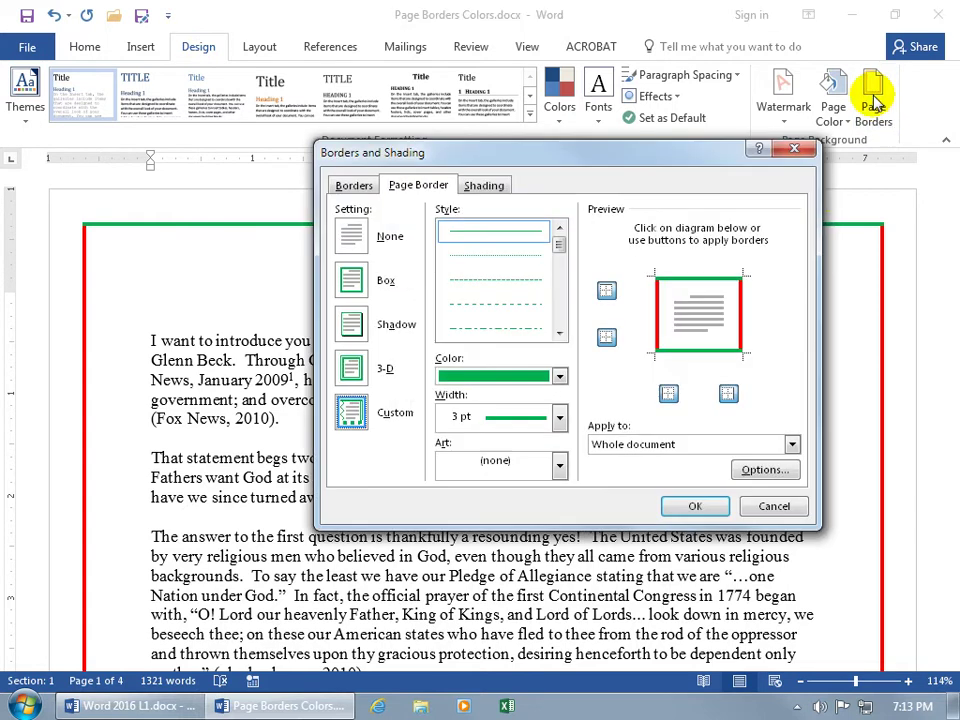
click(765, 472)
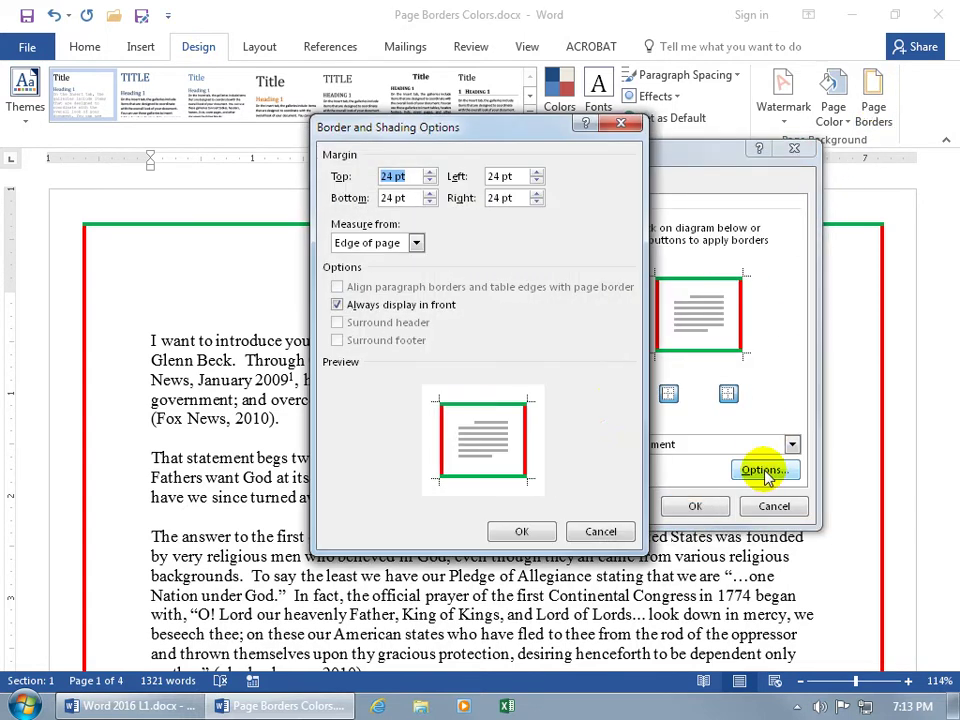
click(416, 245)
click(411, 272)
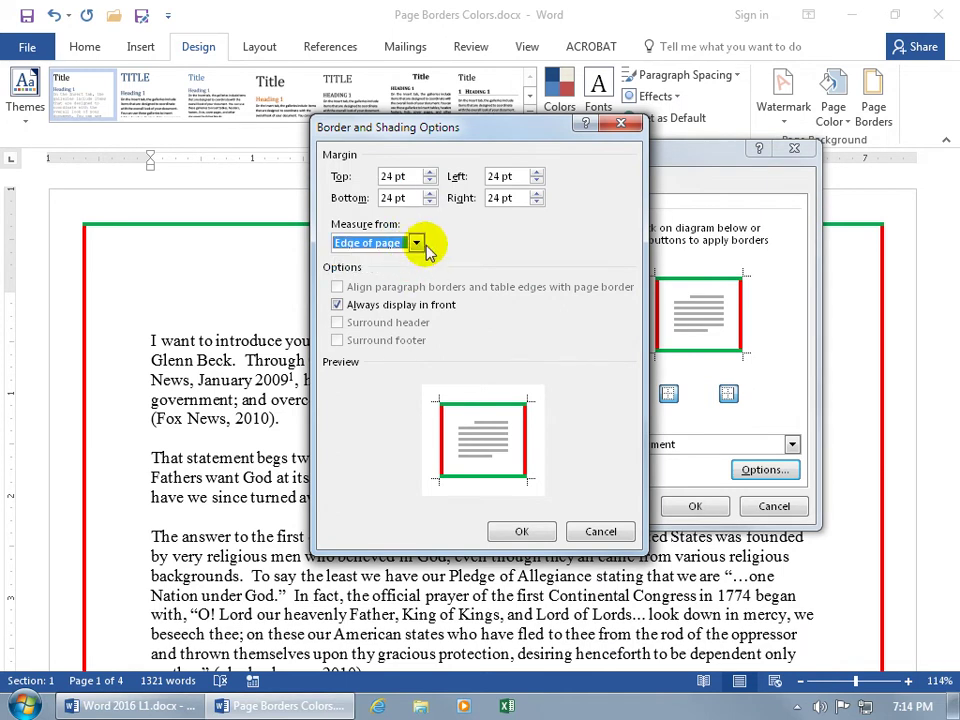
Set the page border's top, bottom, left and right margins to 6 pt and apply them to the document.
drag(395, 176, 378, 178)
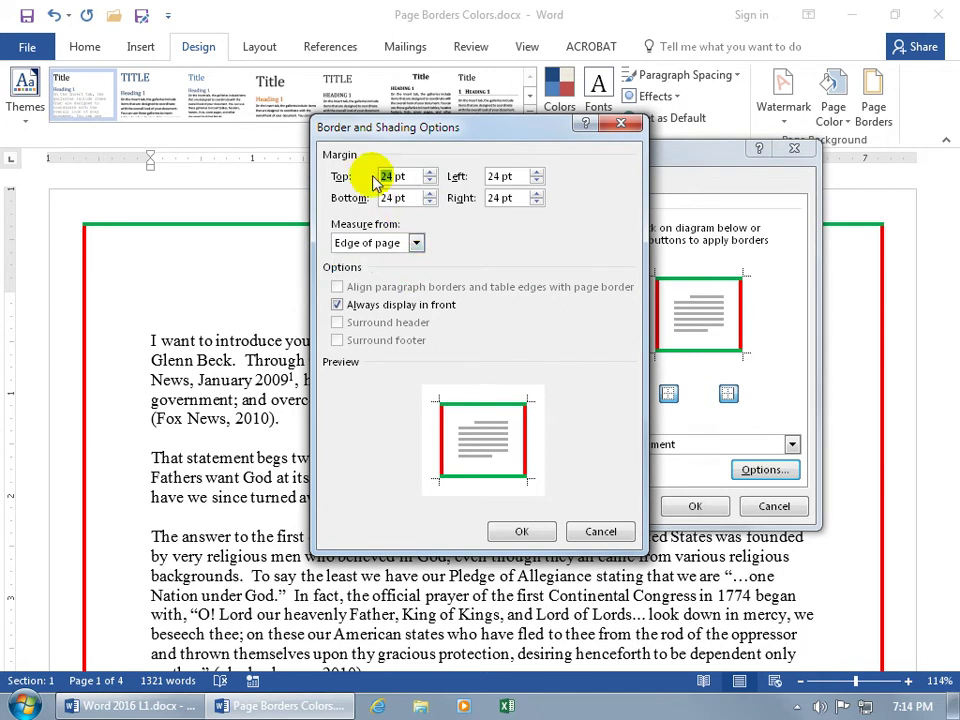
text(6)
key(Tab)
text(6)
key(Tab)
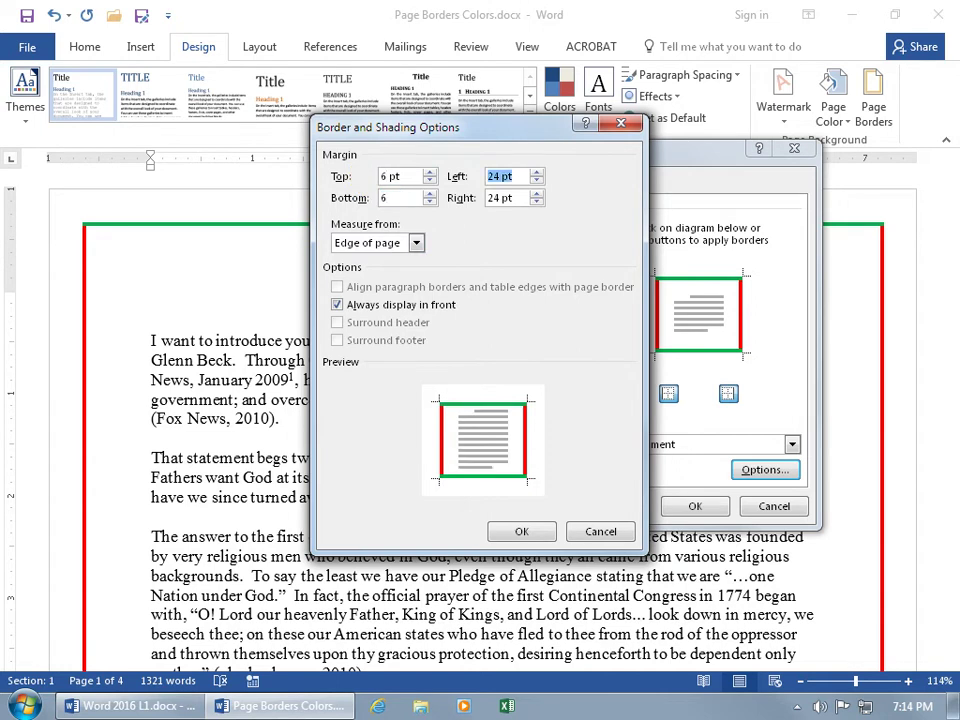
text(6)
key(Tab)
text(6)
key(Tab)
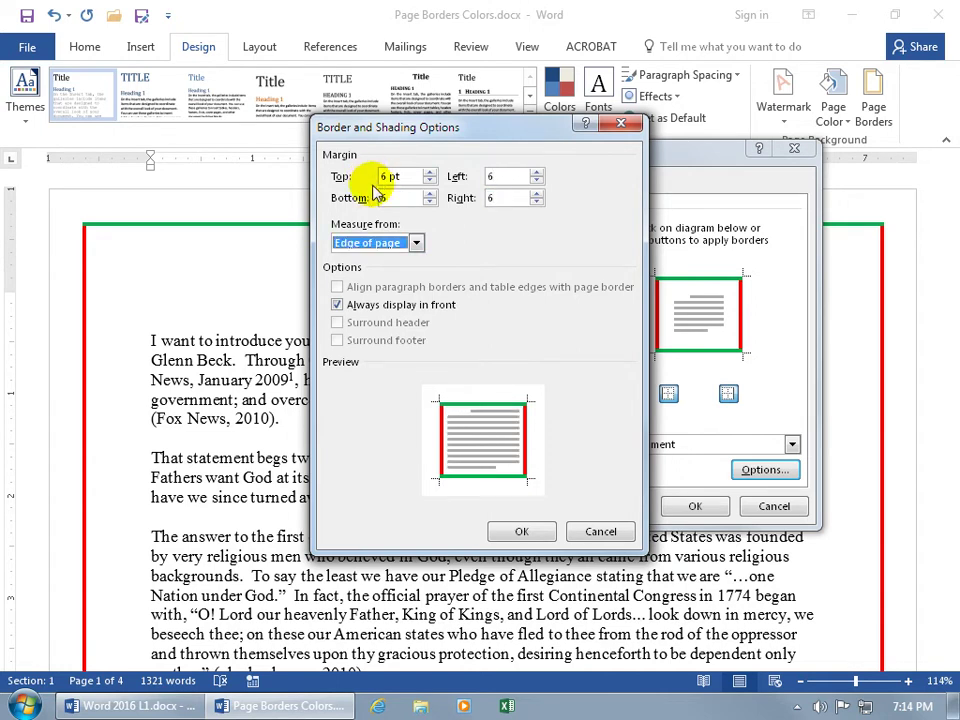
click(521, 531)
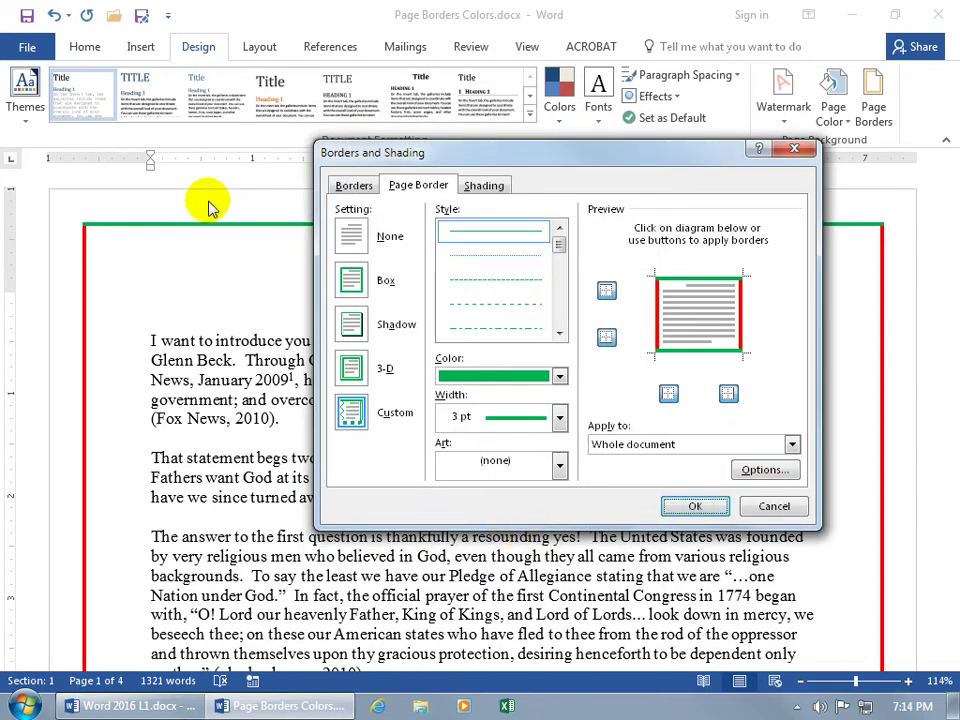
click(695, 506)
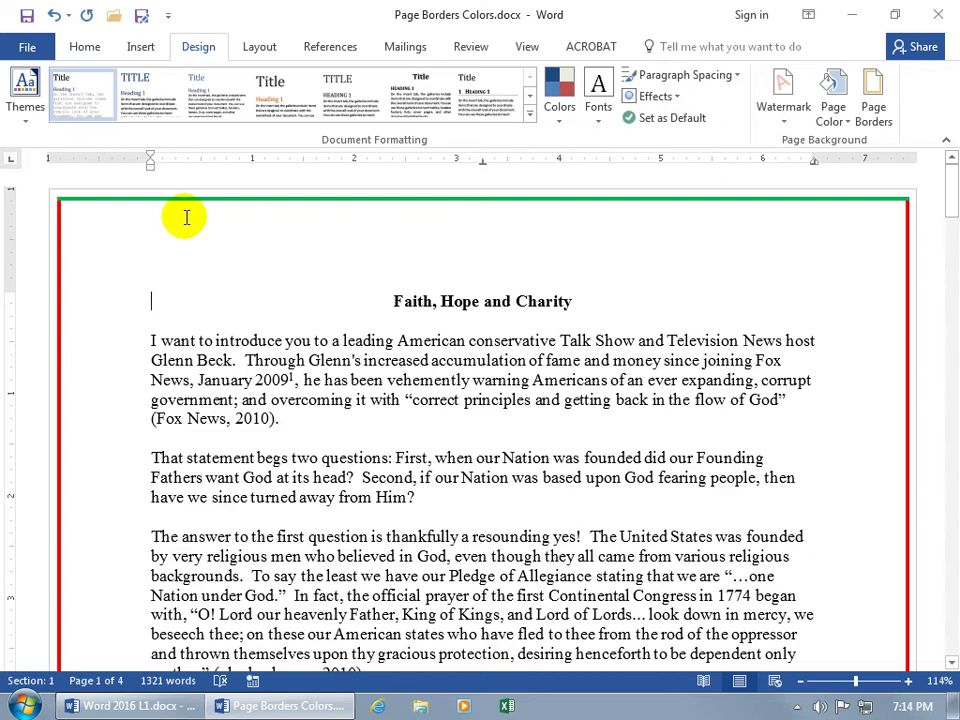
Try the Shadow setting and a removed left edge on the page border, and switch the border to 3-D.
click(876, 96)
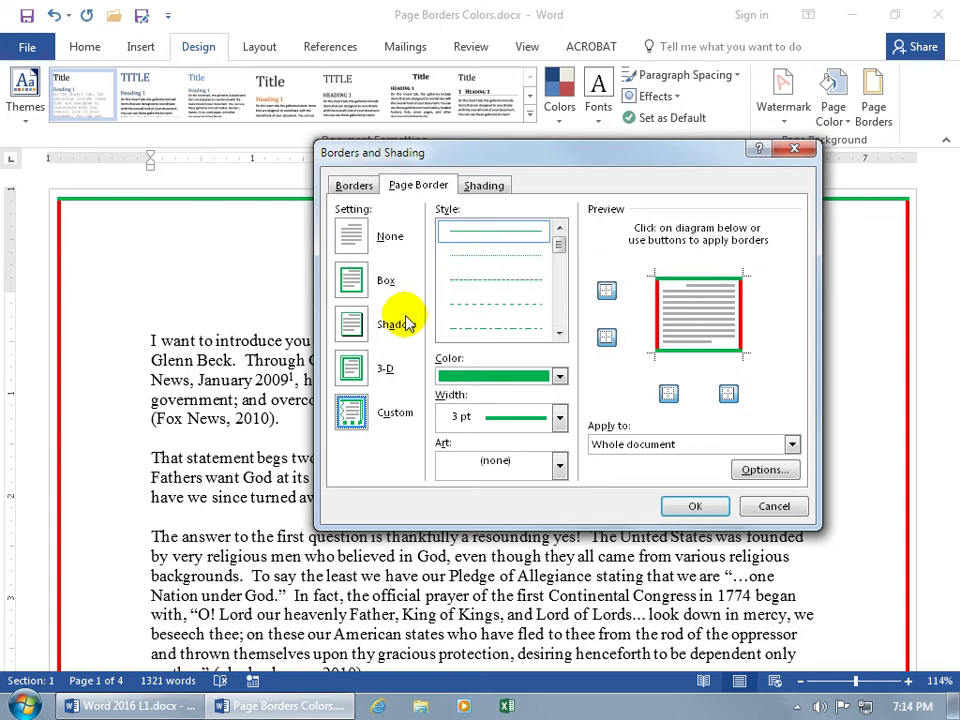
click(351, 323)
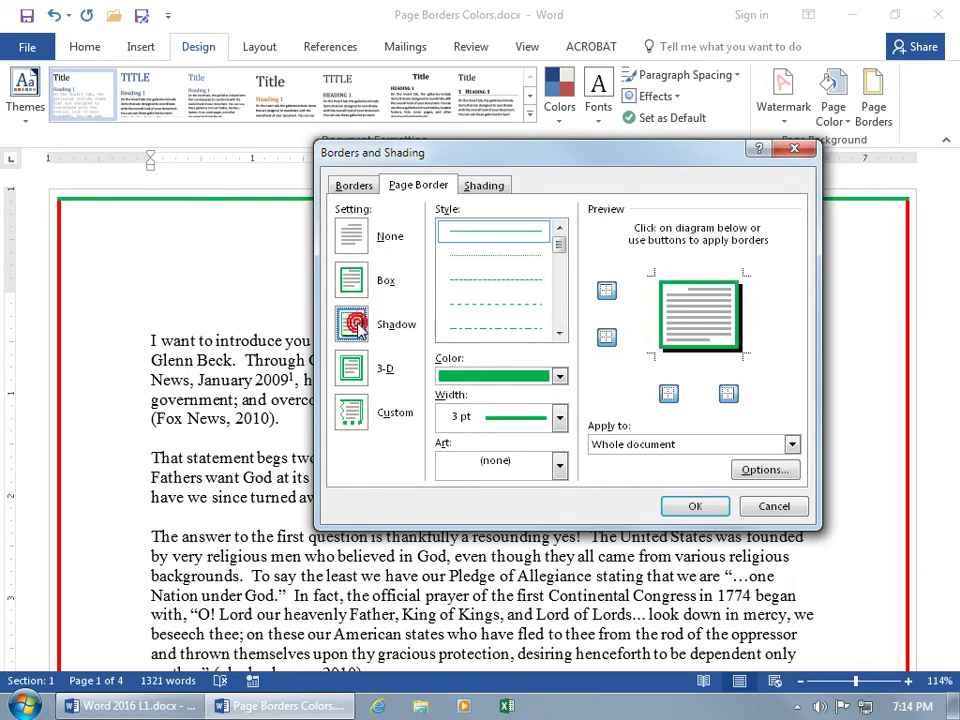
click(656, 330)
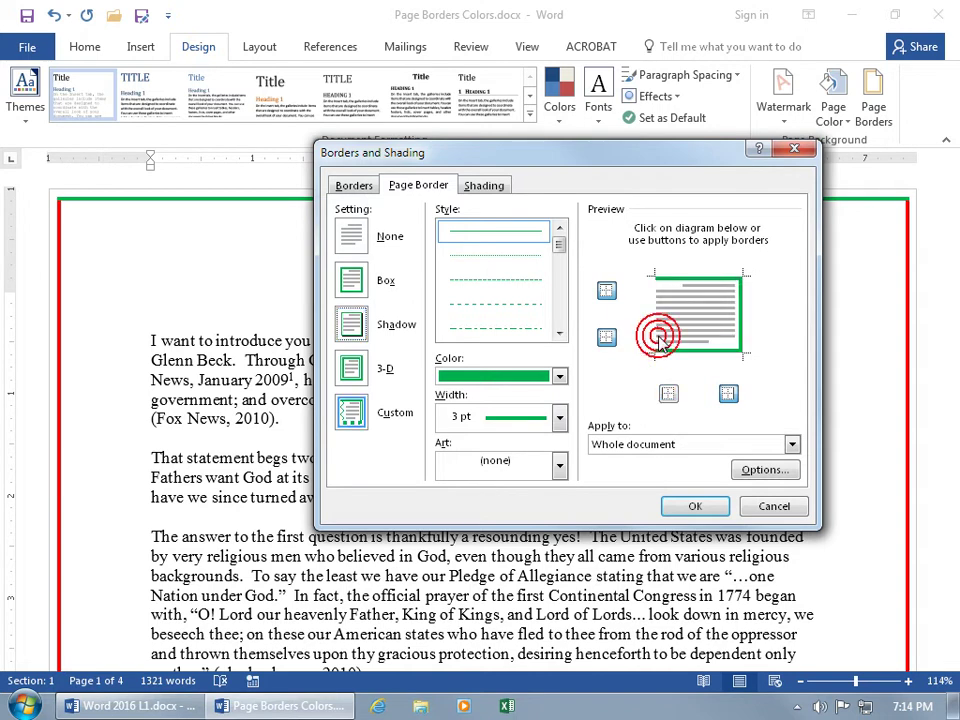
click(645, 364)
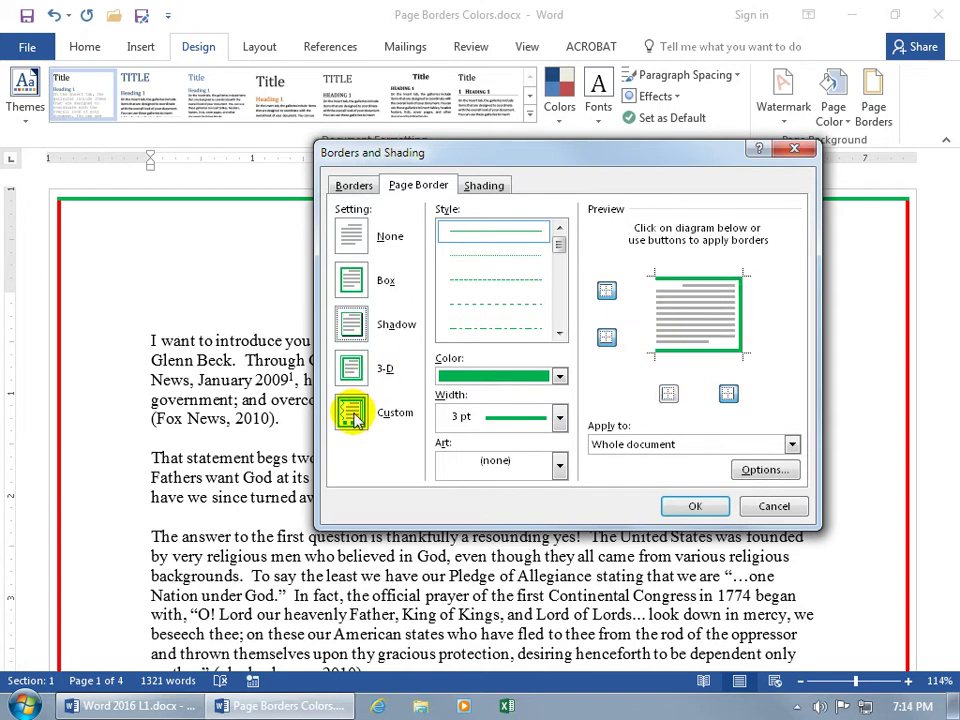
click(353, 325)
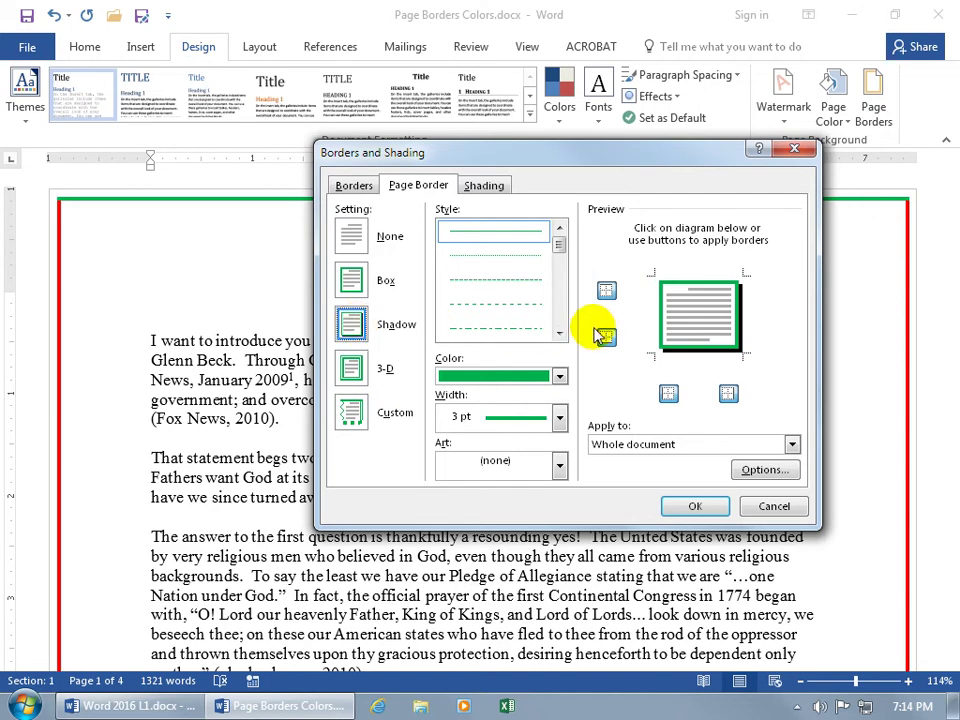
click(390, 369)
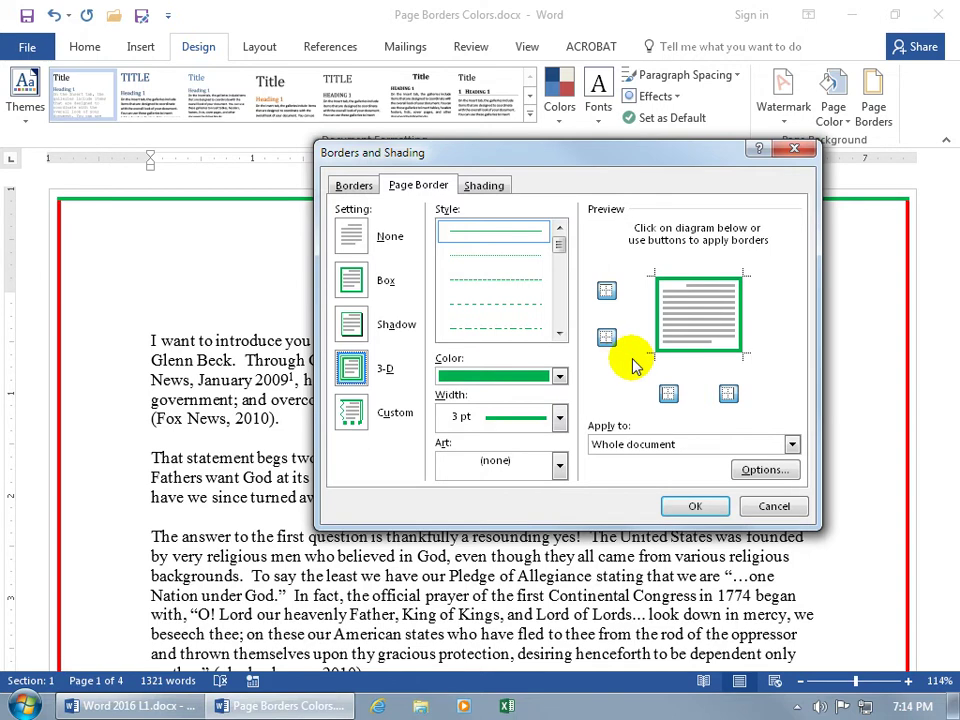
Choose the red-and-green holly art design for the page border, and remove and restore its bottom edge.
click(560, 466)
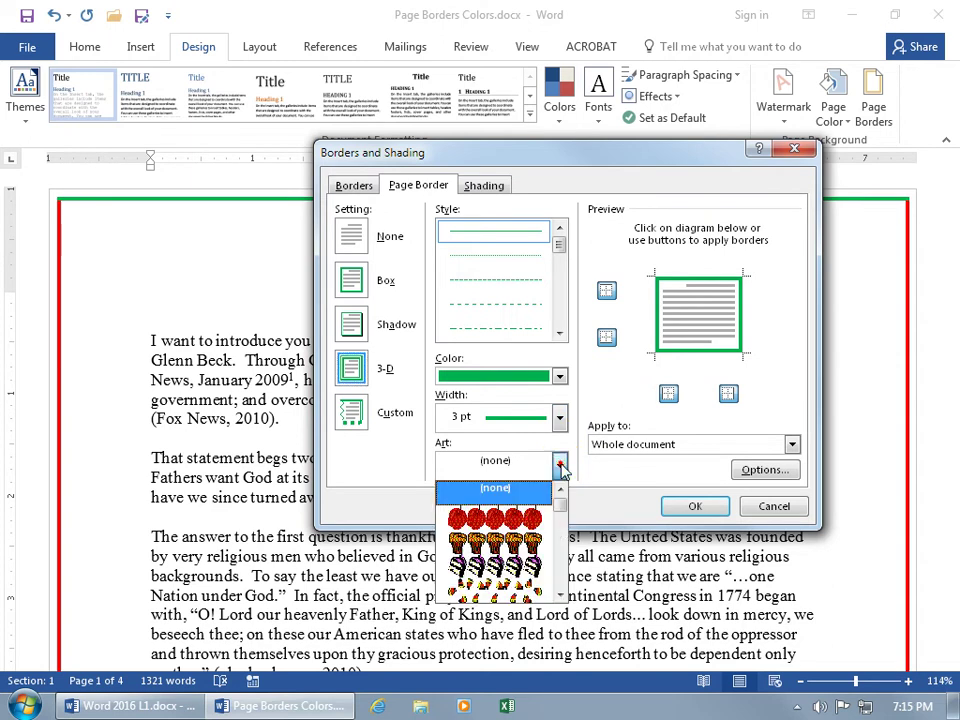
click(560, 595)
drag(560, 595, 560, 593)
click(522, 546)
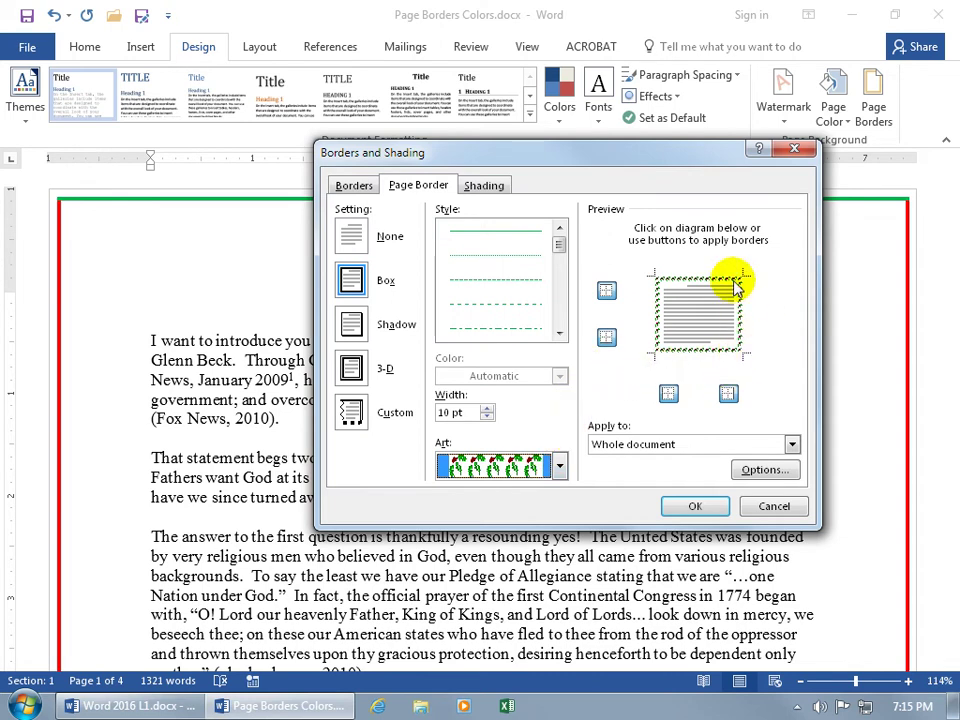
click(690, 352)
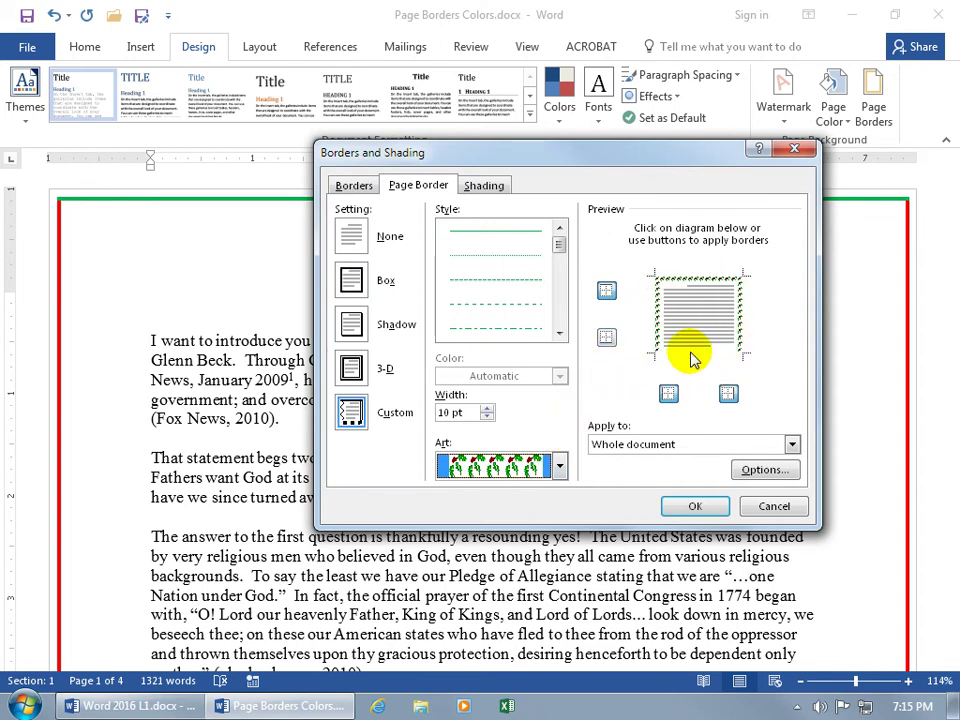
click(690, 352)
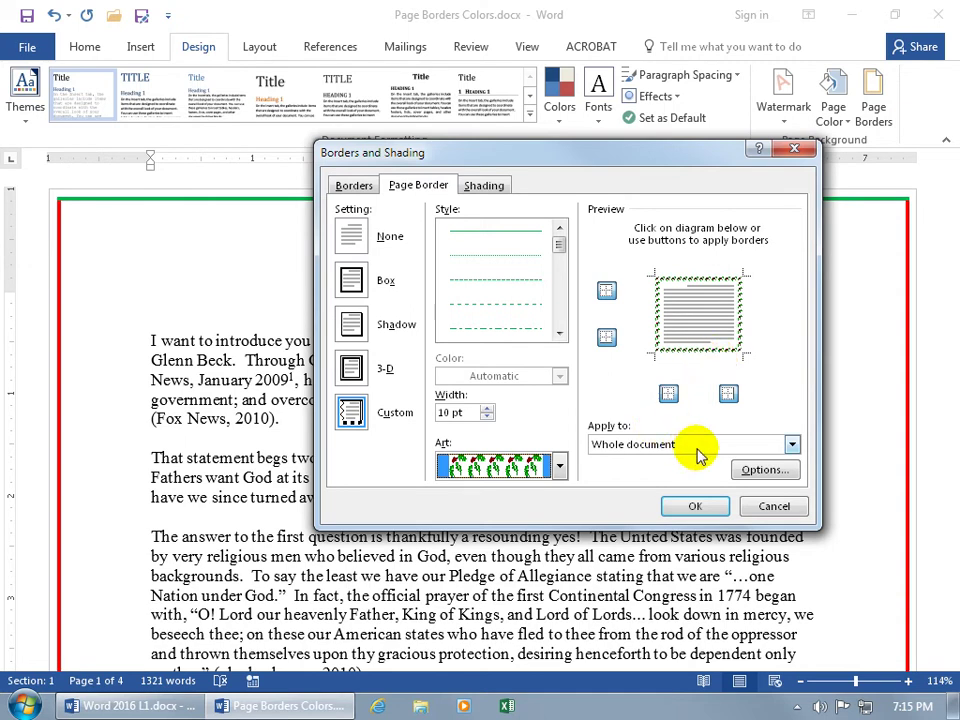
Keep the holly art border set to Whole document and apply it to the pages.
click(789, 446)
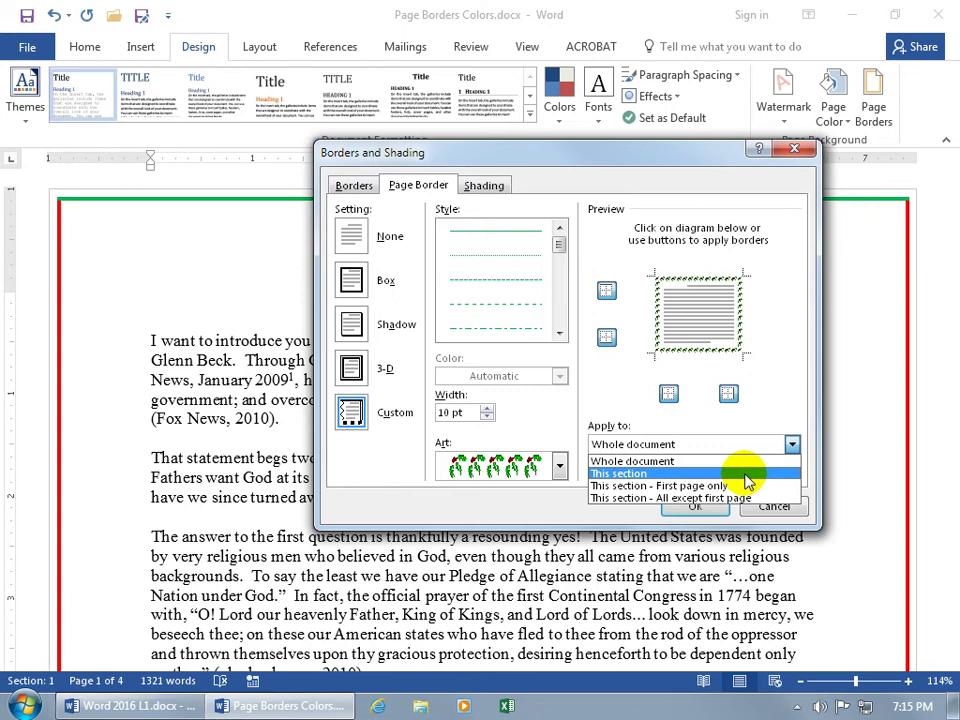
click(774, 406)
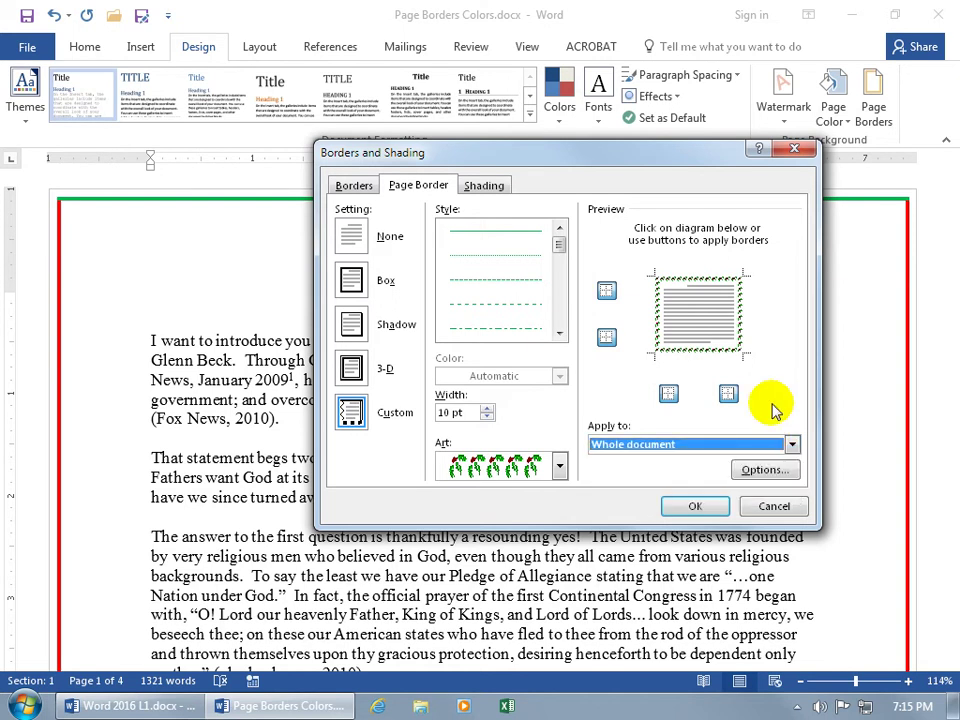
click(703, 507)
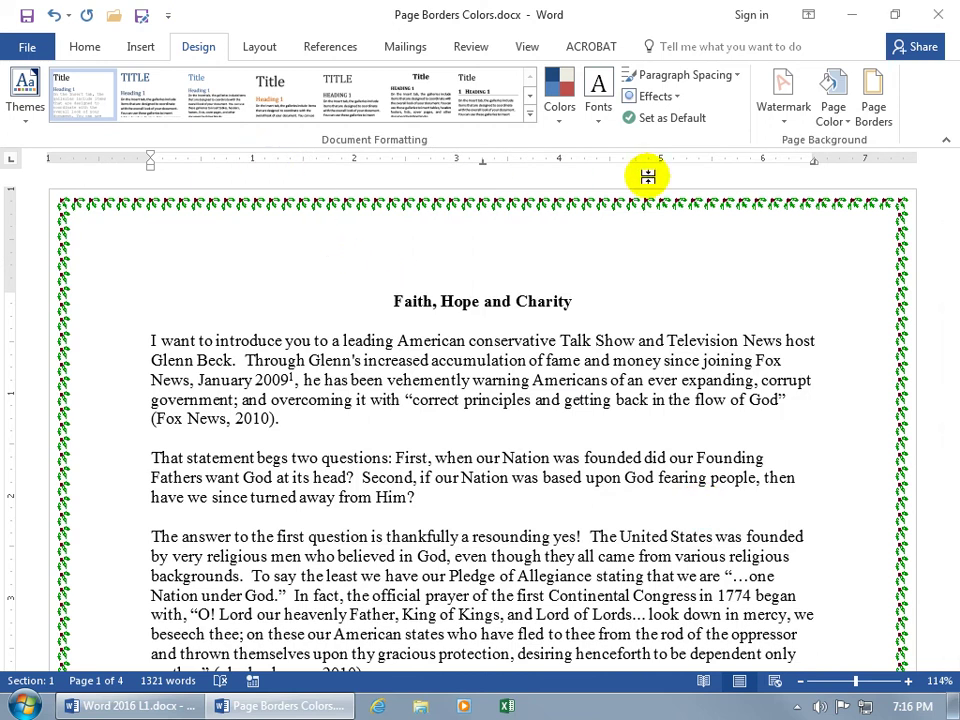
Set the page color to Red, Accent 2, Lighter 80%, and lighten it to the custom color RGB 248, 236, 236.
click(833, 110)
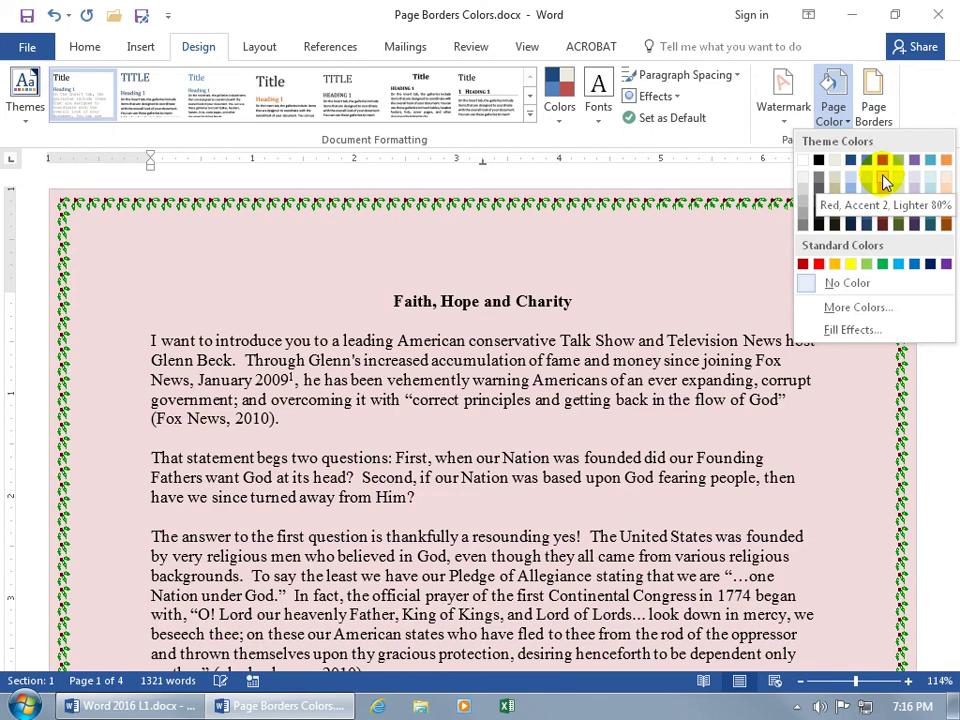
click(884, 180)
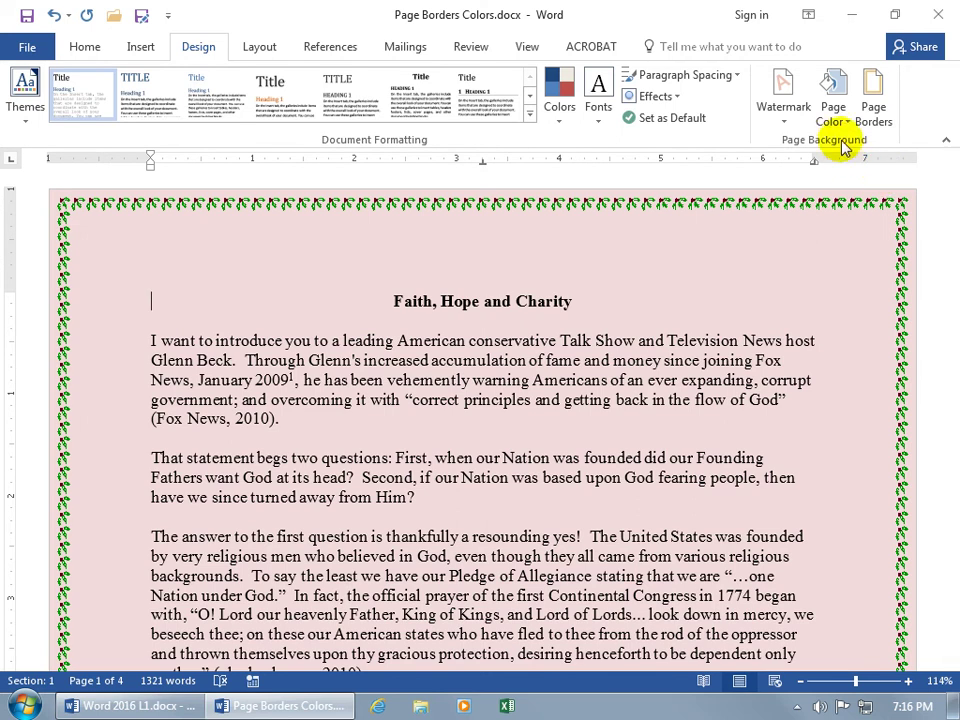
click(830, 112)
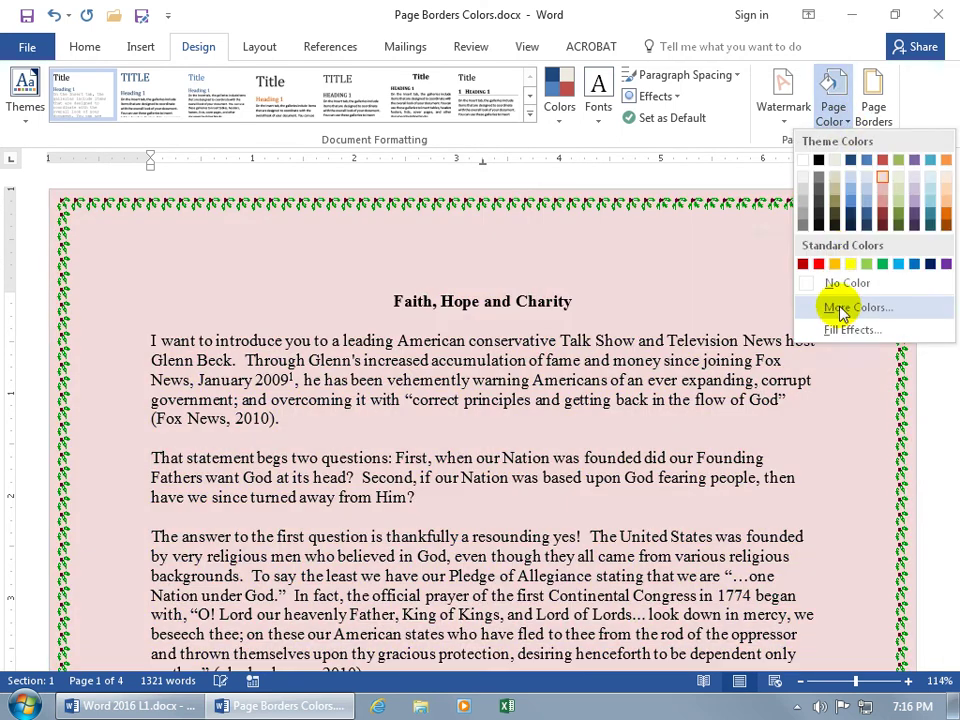
click(840, 310)
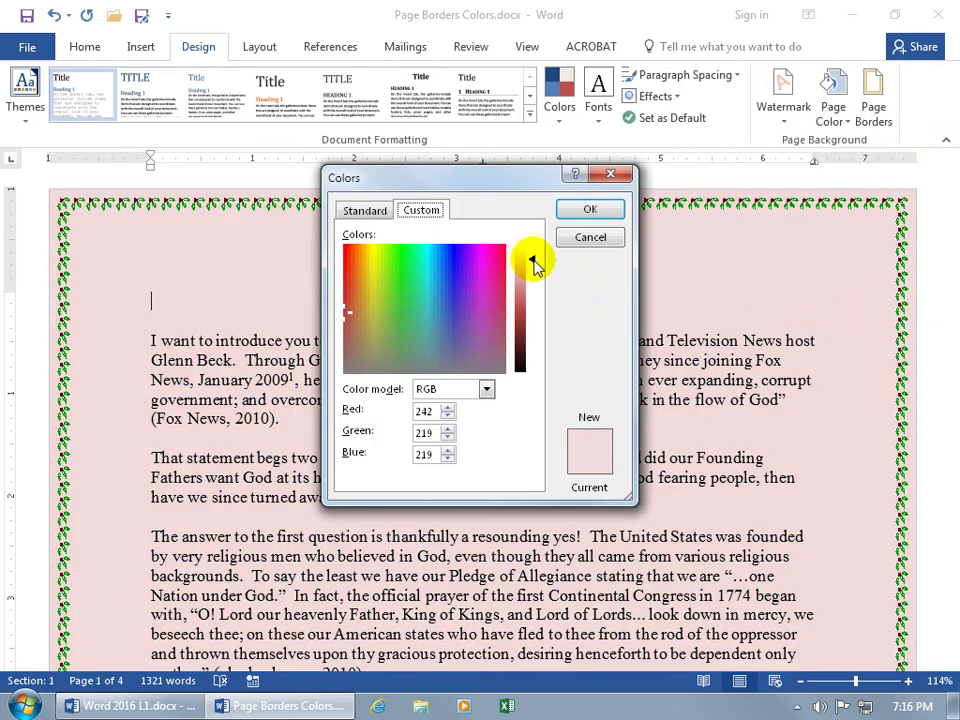
mouse_move(533, 260)
mouse_down()
mouse_move(534, 268)
mouse_move(536, 257)
mouse_up()
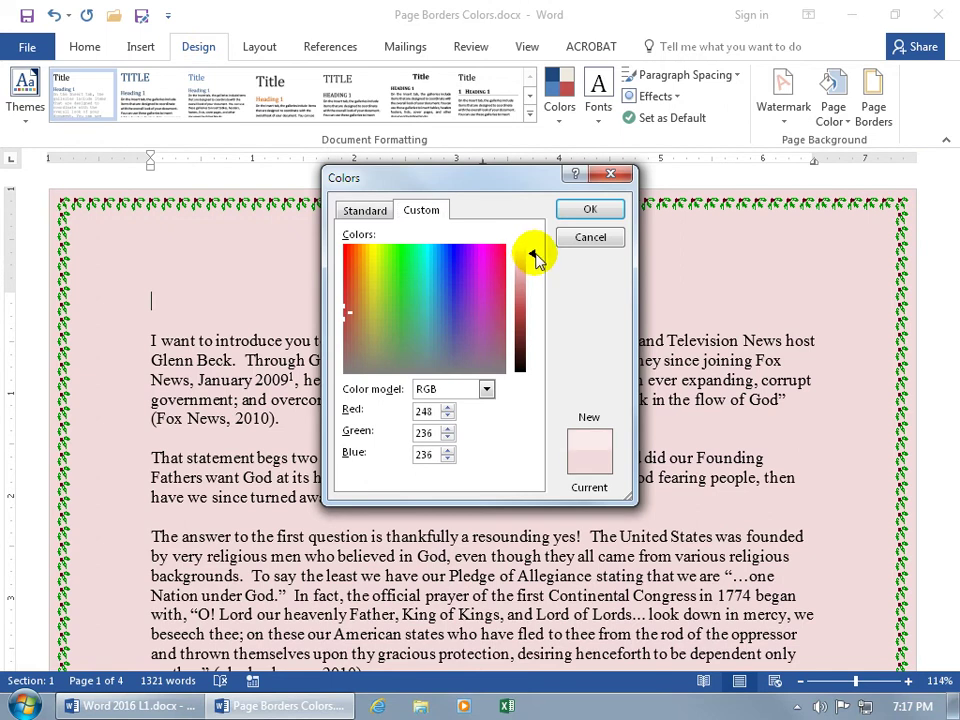
click(601, 212)
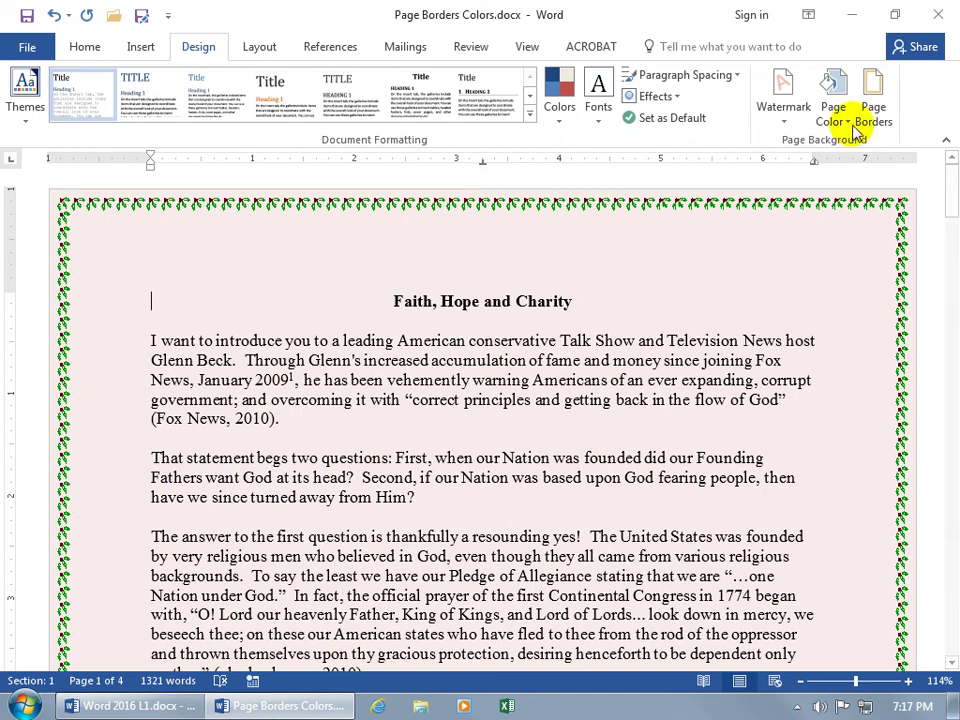
Remove the page border with the None setting and set the page color to No Color.
click(871, 102)
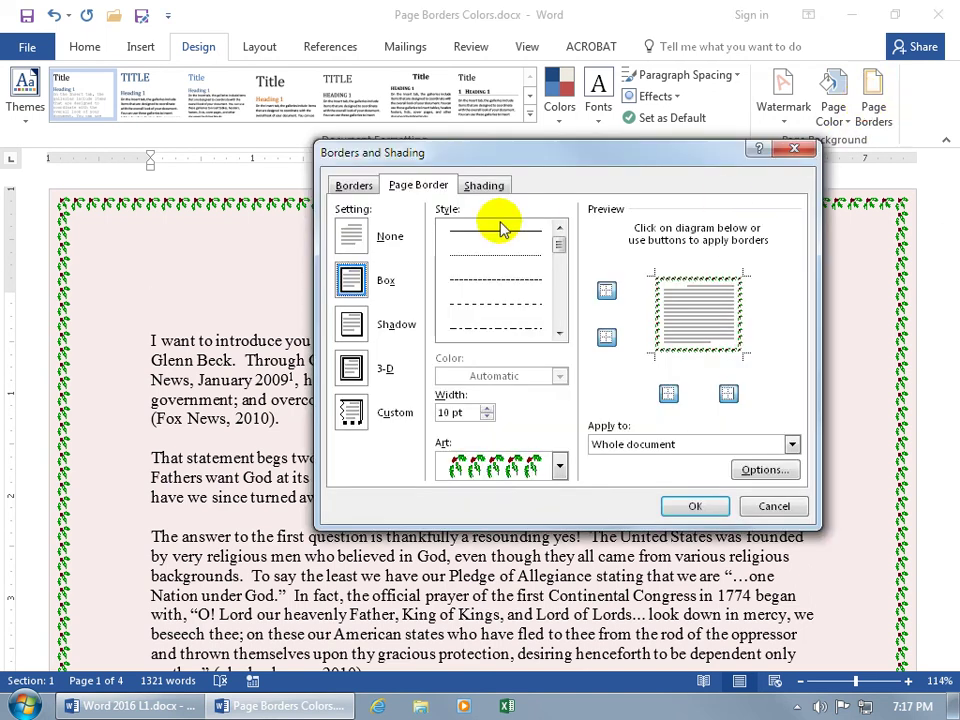
click(356, 234)
click(684, 507)
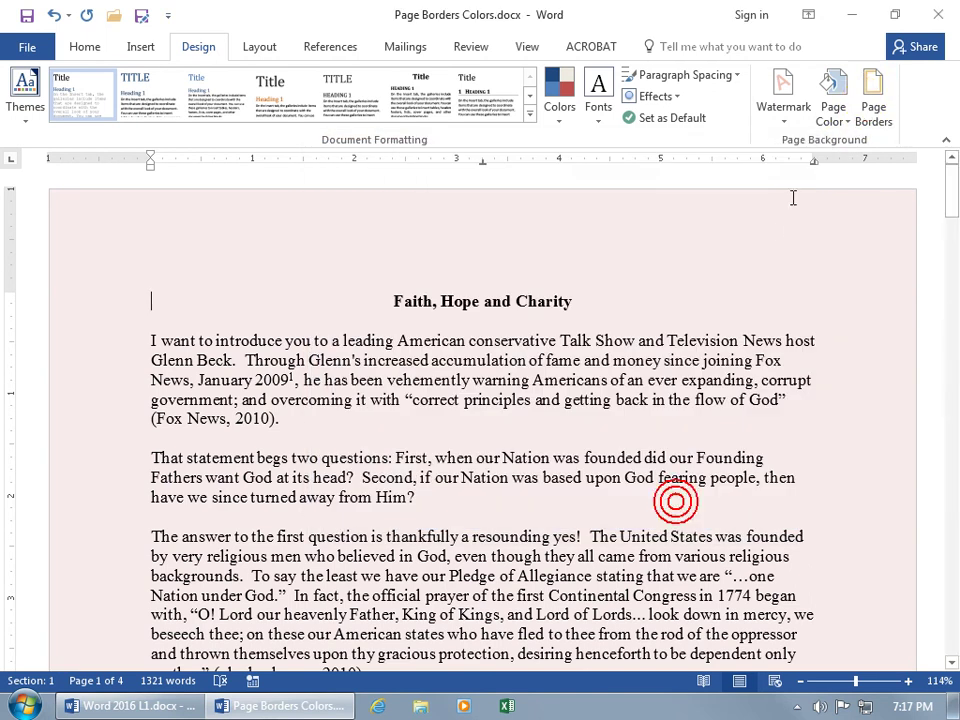
click(829, 118)
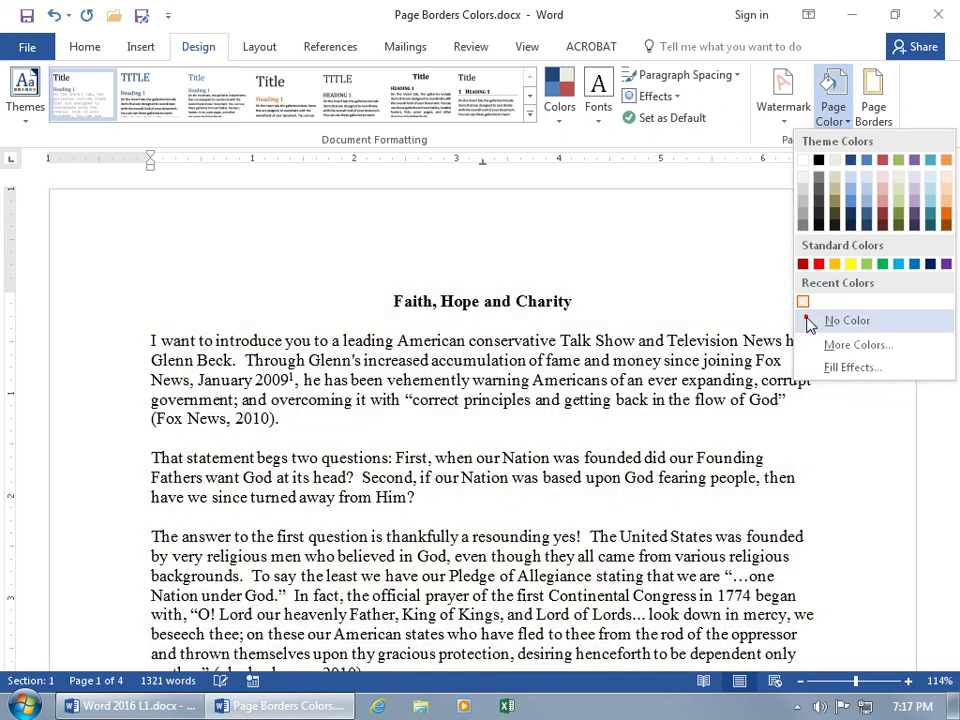
click(810, 318)
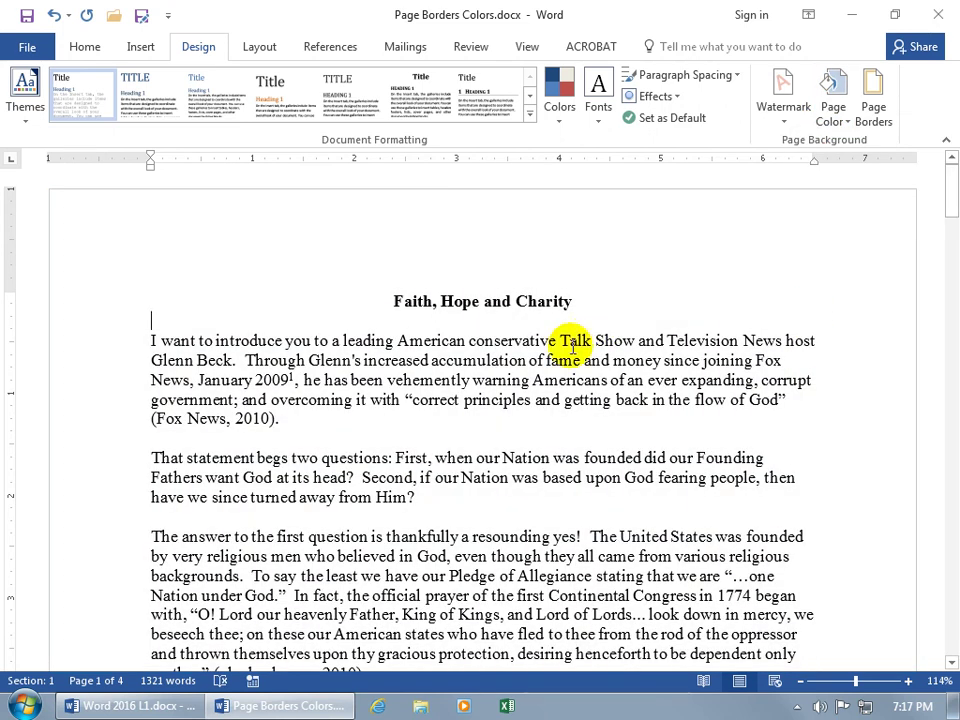